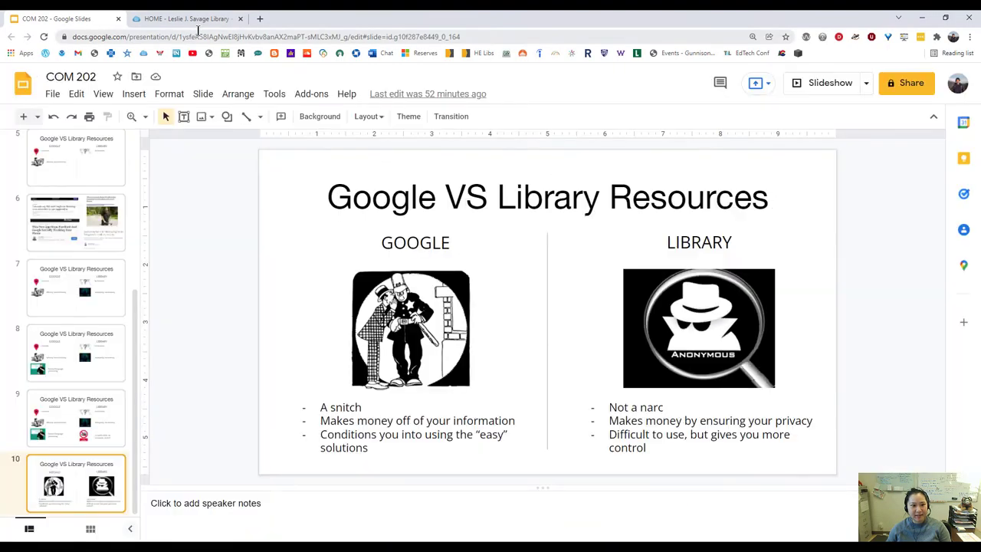
Load western.edu in a new tab, follow its academics link to the Library page, and close the duplicate library tab
left_click(145, 17)
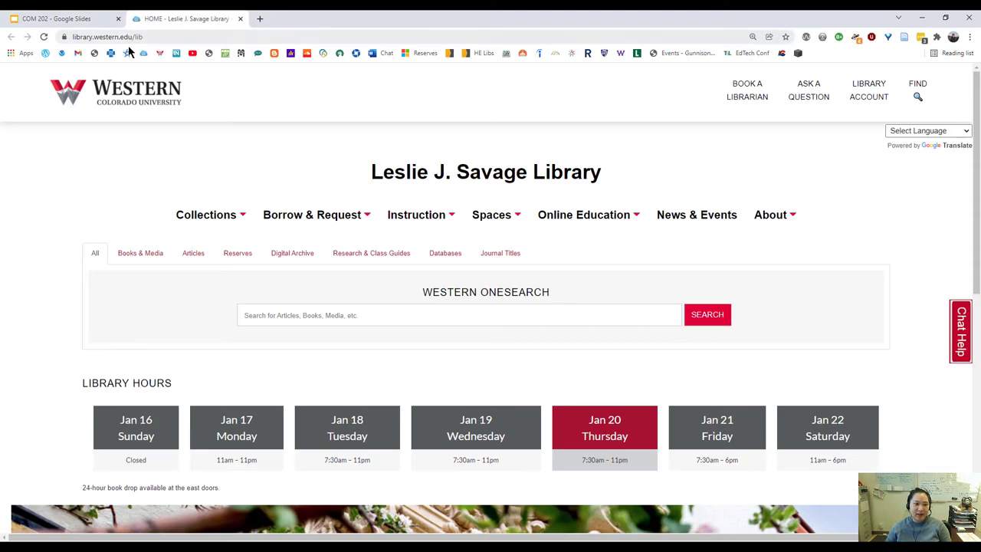
left_click(260, 18)
type("western.e")
key("Return")
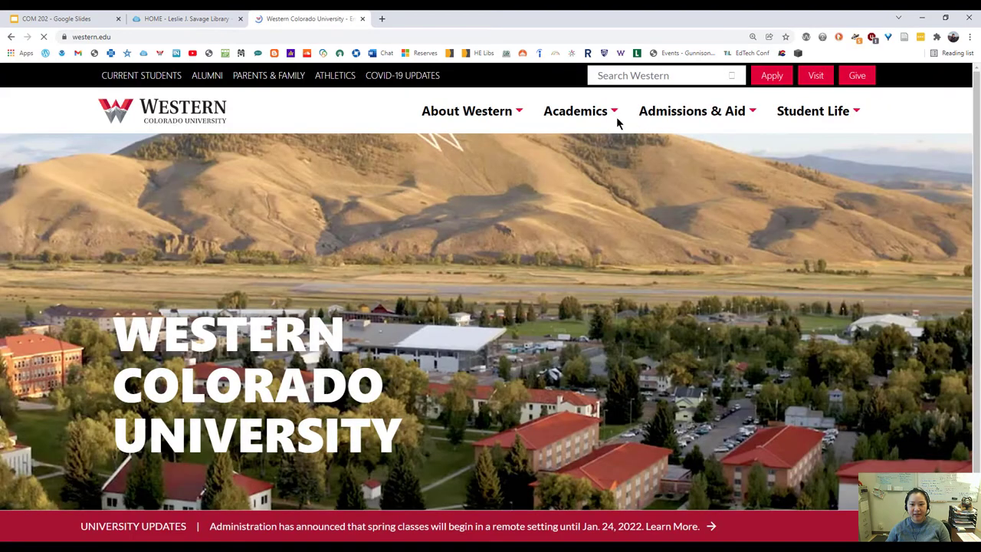
mouse_move(581, 115)
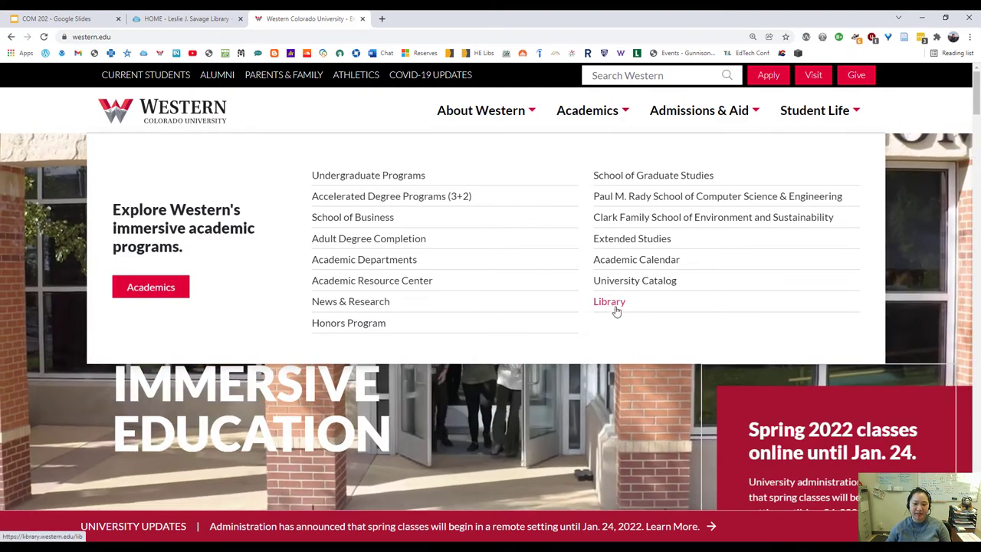
left_click(610, 303)
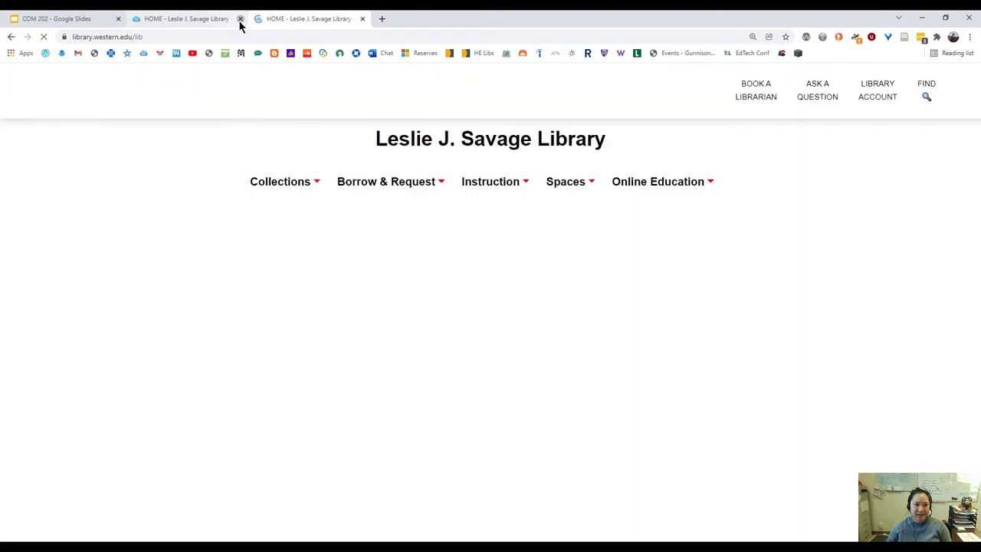
left_click(240, 19)
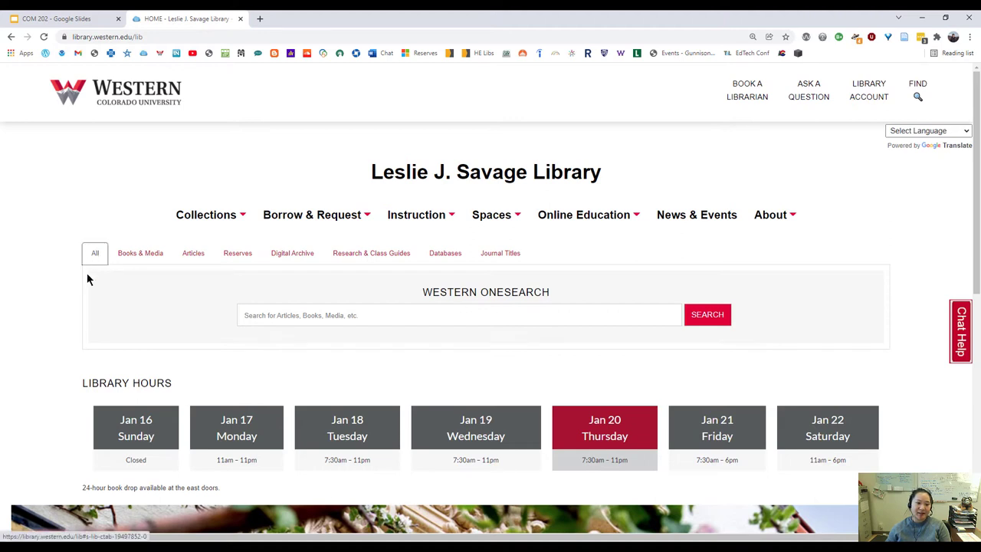
left_click(118, 261)
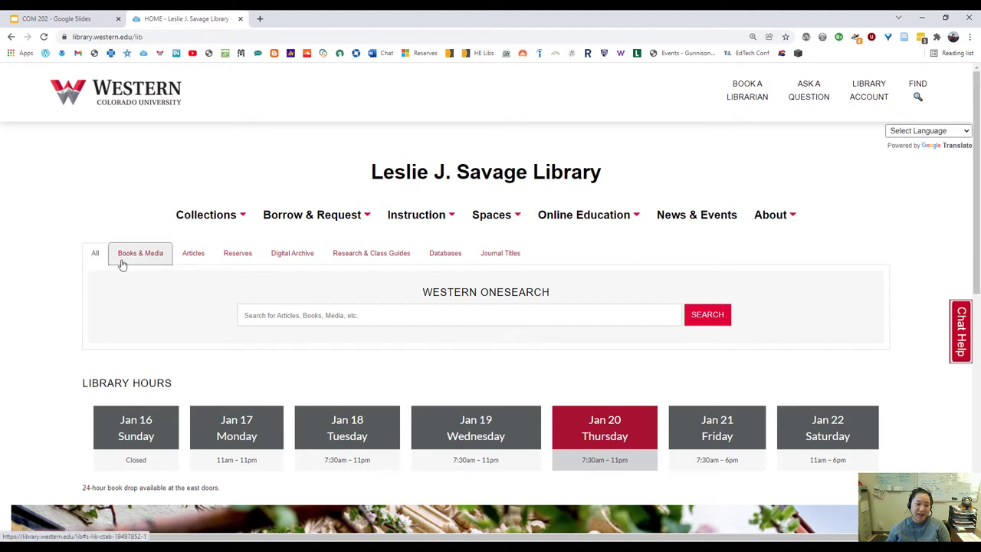
left_click(189, 256)
left_click(98, 257)
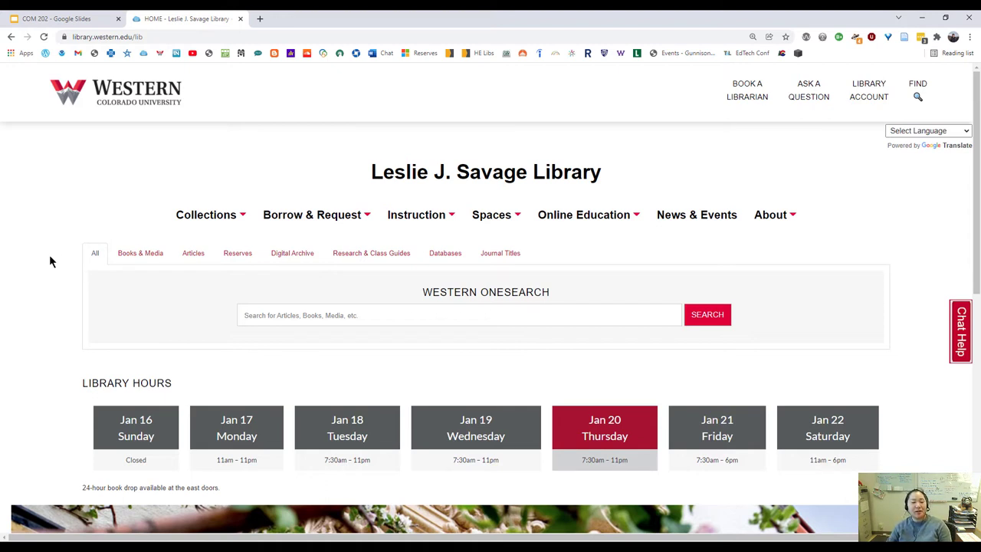
left_click(109, 263)
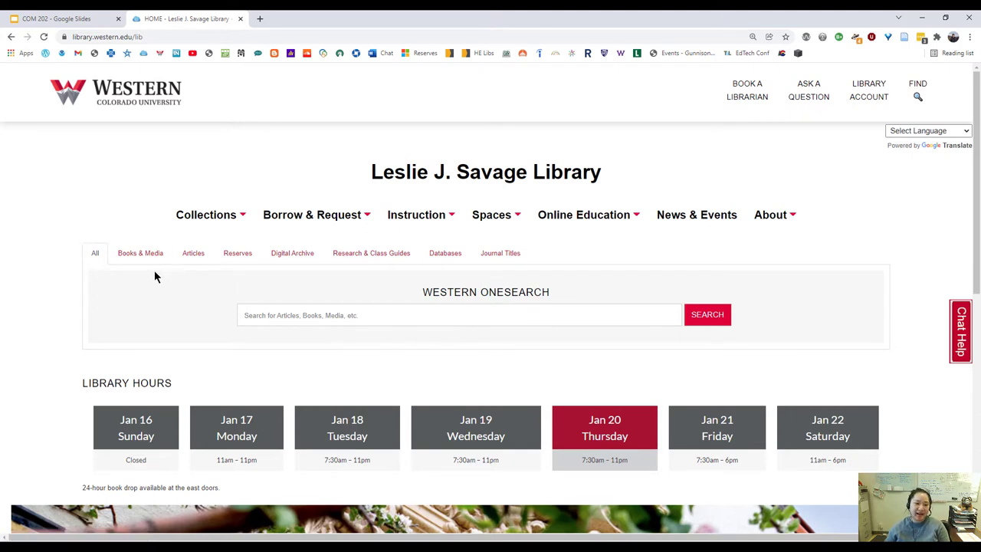
left_click(92, 254)
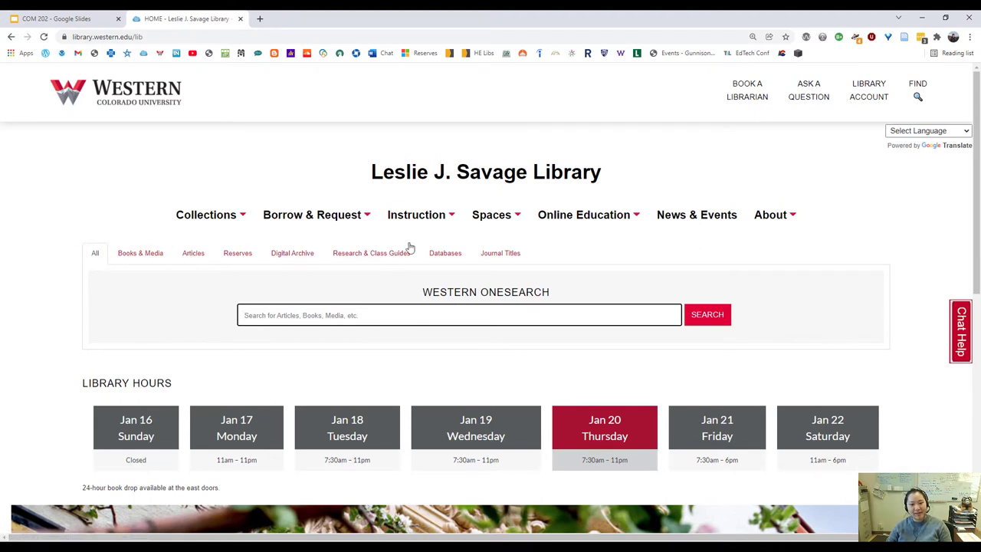
Open the COM 202 - Academic Writing and Inquiry guide from the library's class guides
mouse_move(438, 218)
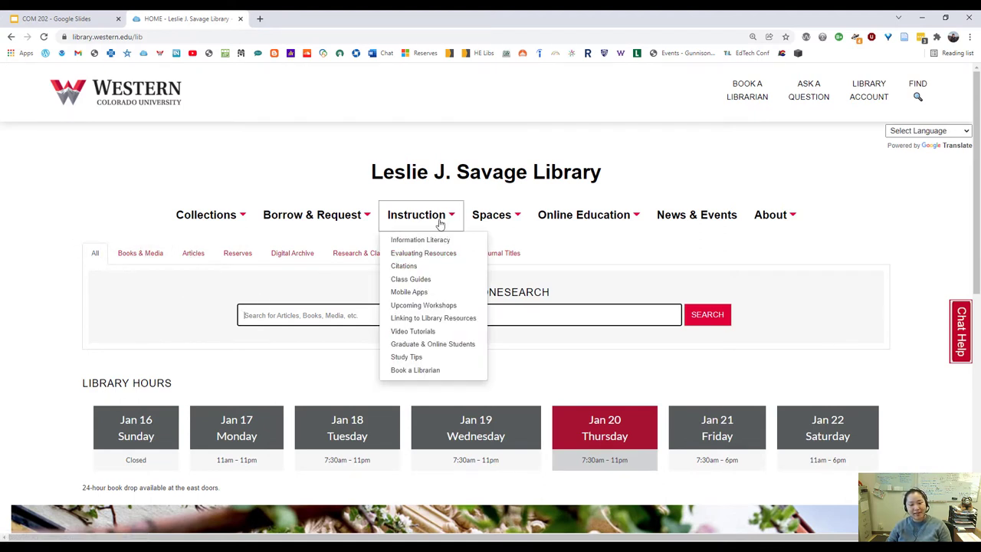
left_click(423, 281)
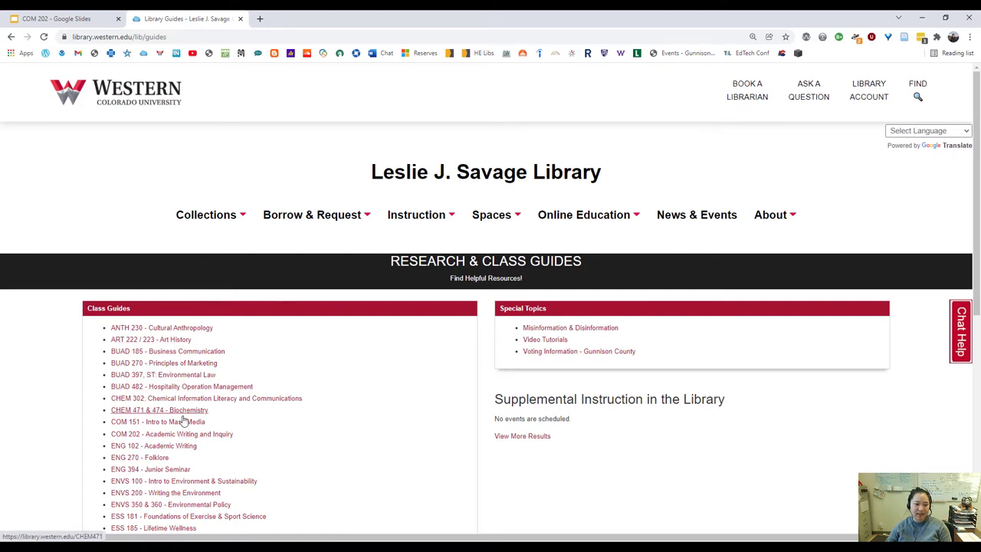
left_click(227, 434)
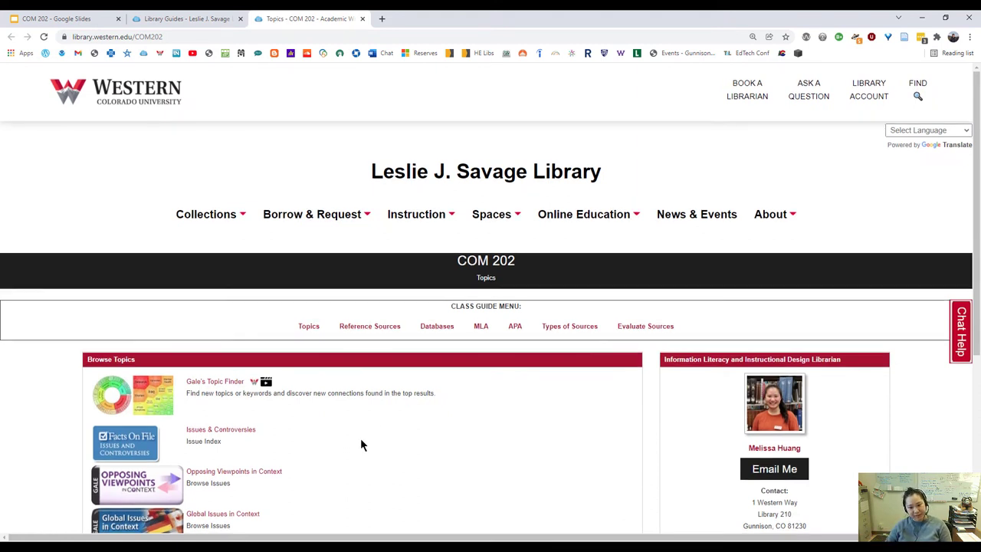
Open Gale's Topic Finder from the COM 202 guide and search it for "weed"
scroll(360, 438, "down", 1)
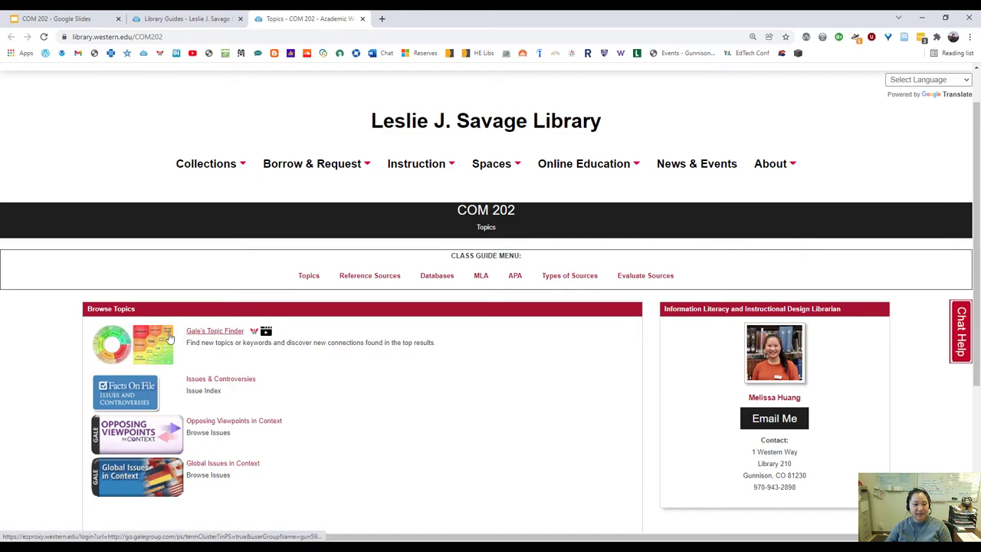
left_click(228, 334)
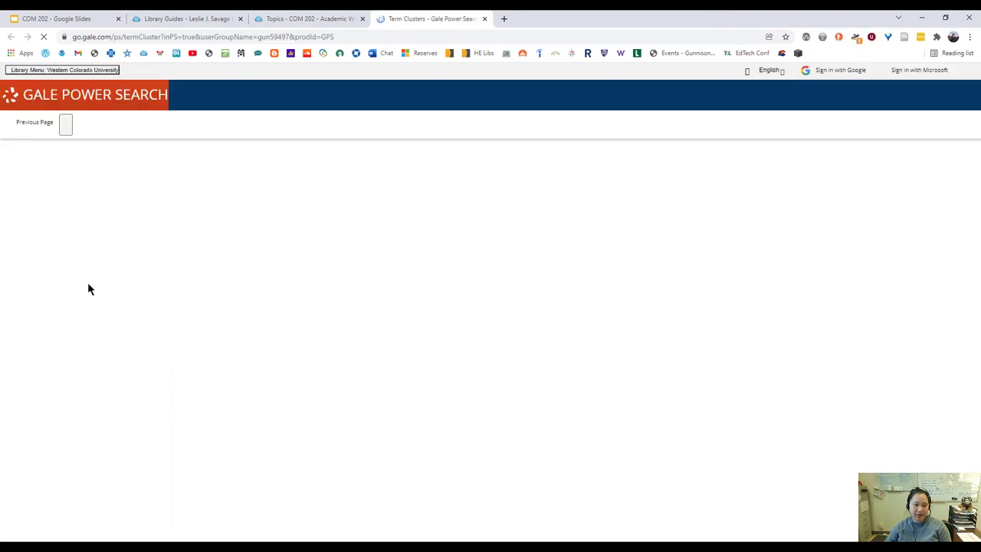
left_click(127, 261)
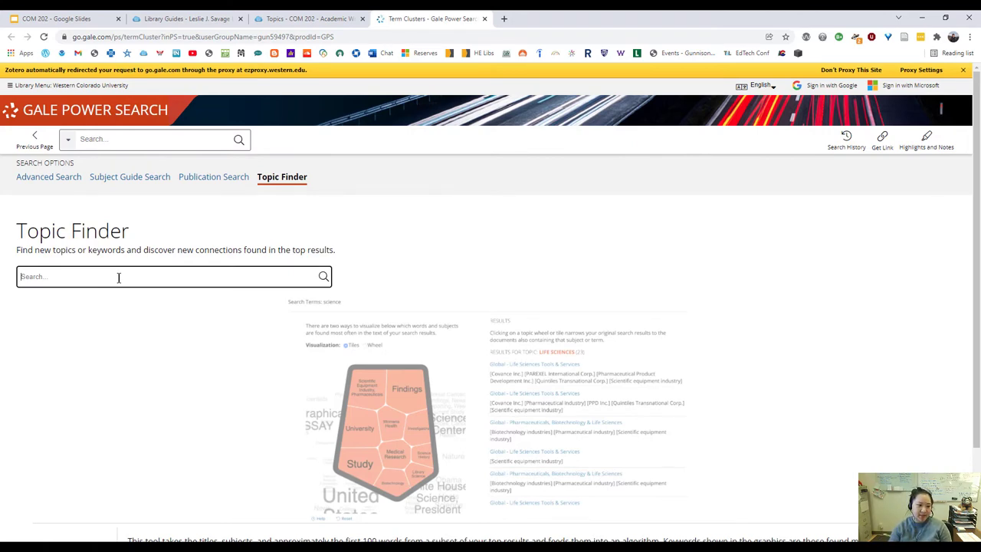
type("we")
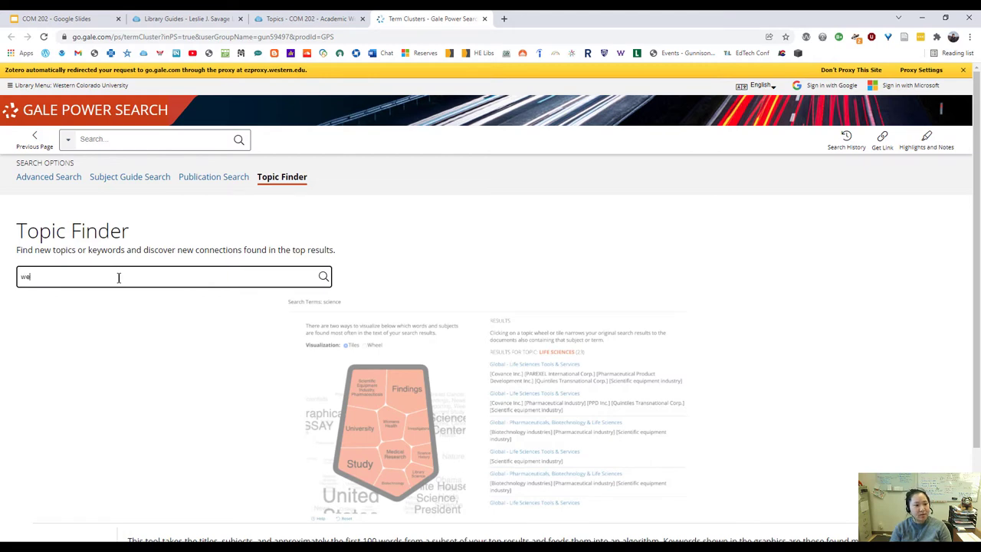
type("dd")
key("Return")
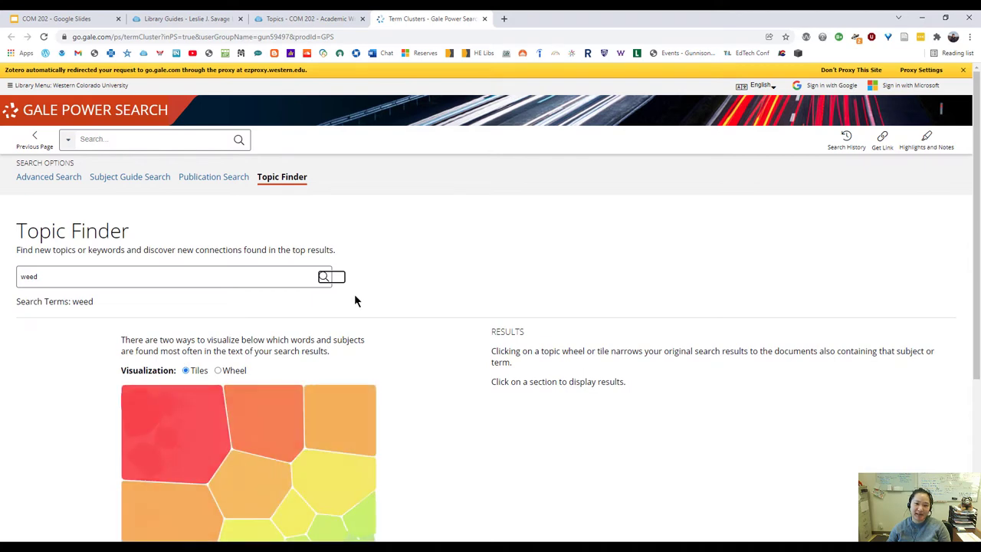
Examine the topic tiles for weed, looking closely at the subtopics within the Weed Control and Byline clusters
scroll(368, 299, "down", 3)
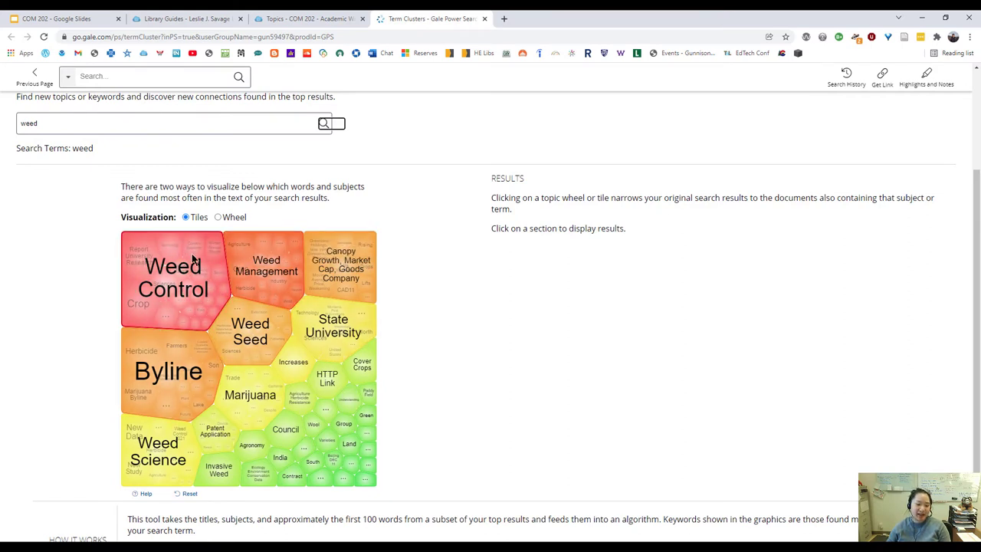
left_click(173, 310)
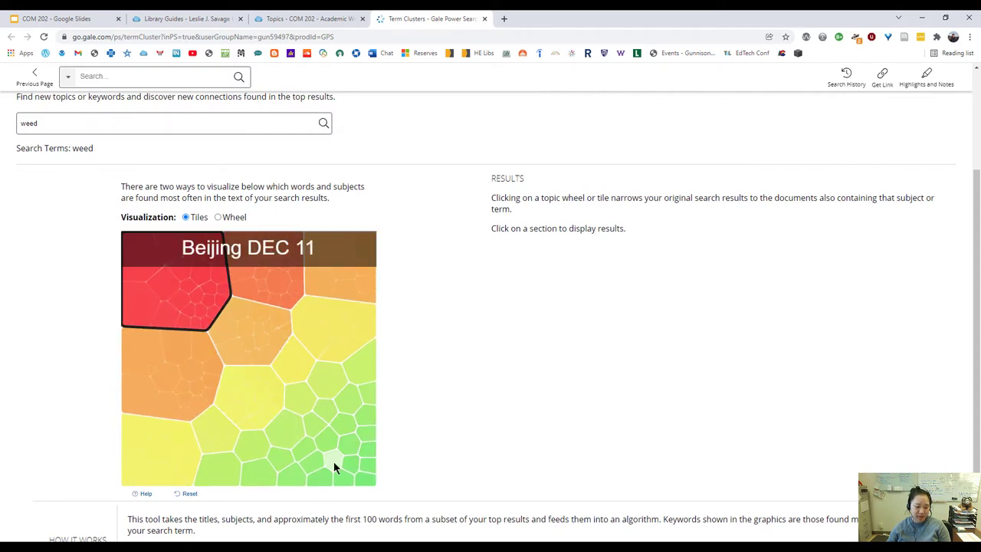
scroll(336, 464, "down", 1)
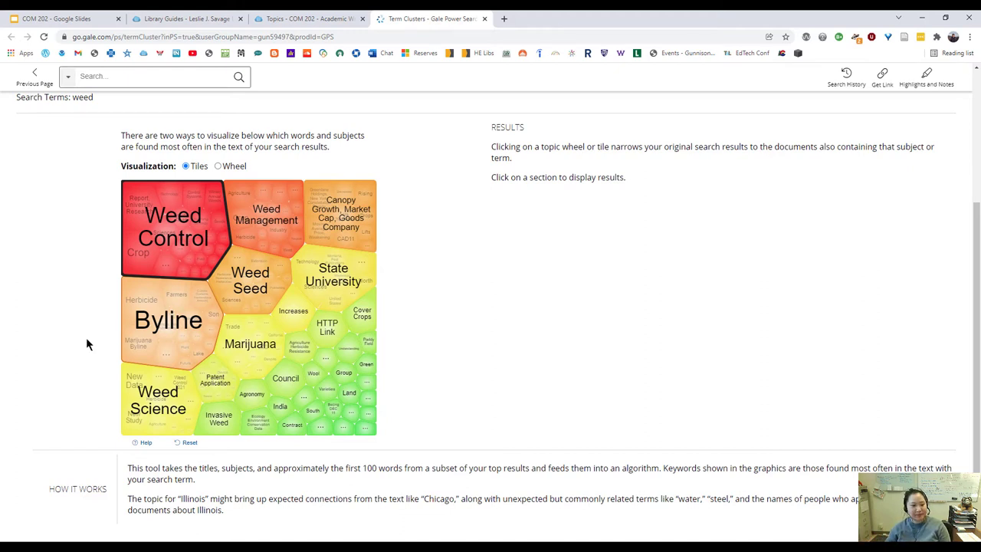
left_click(170, 245)
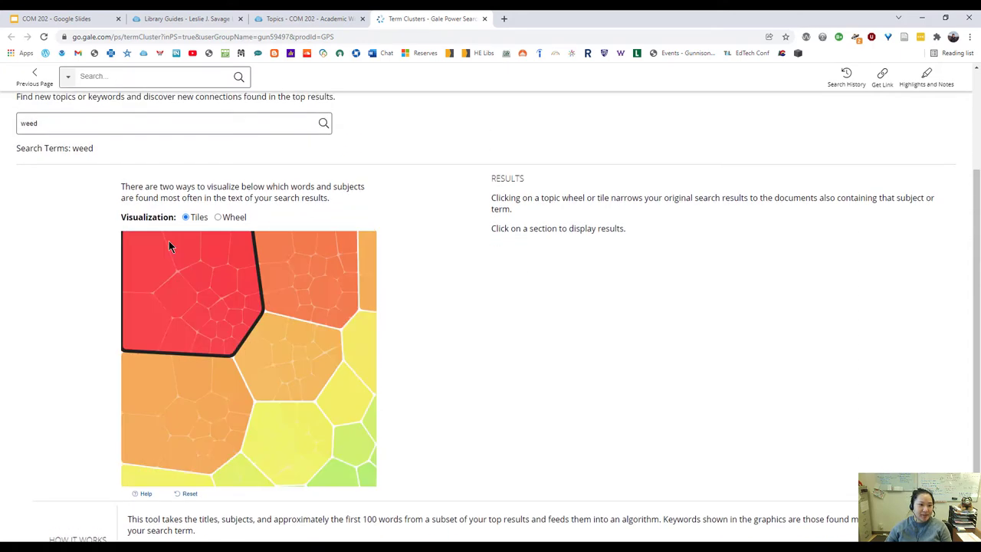
left_click(215, 314)
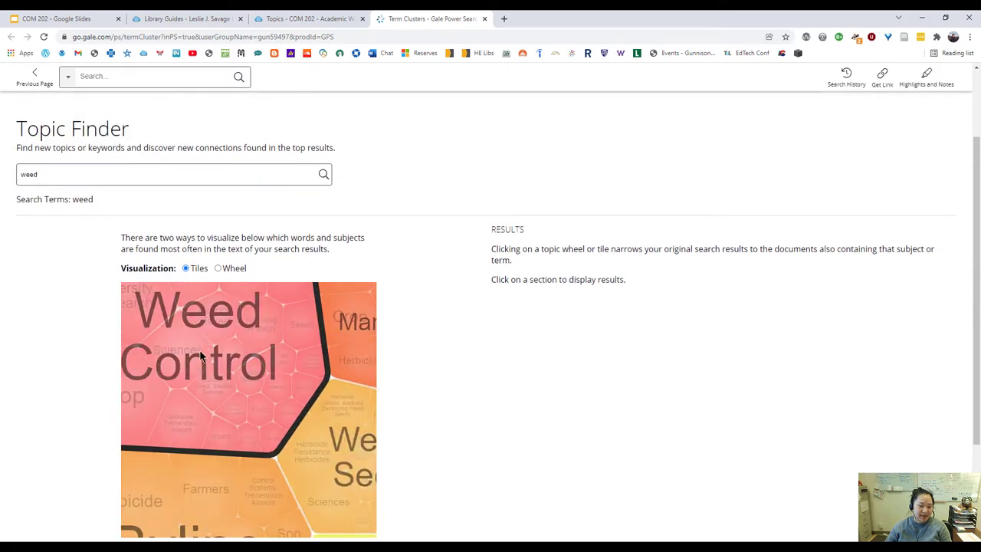
left_click(193, 392)
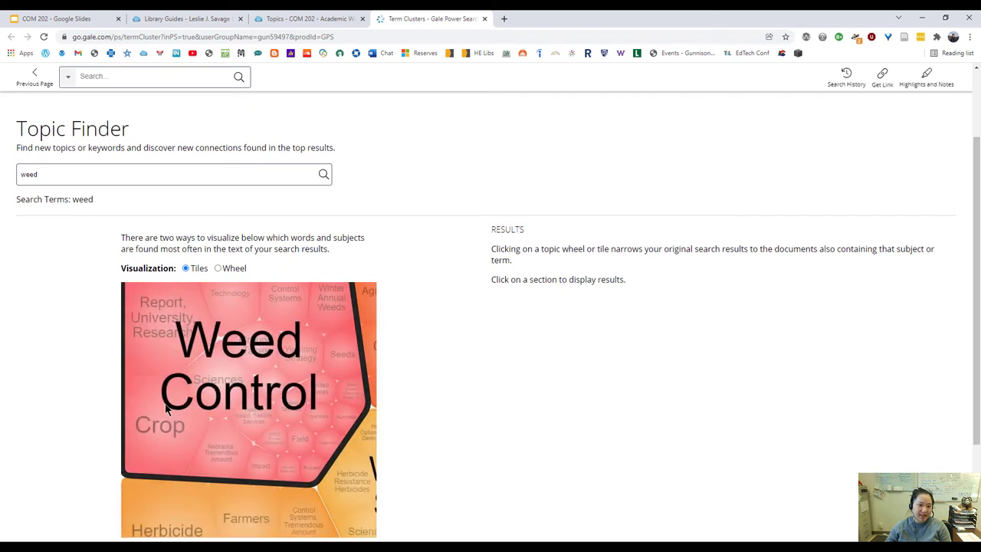
left_click(240, 436)
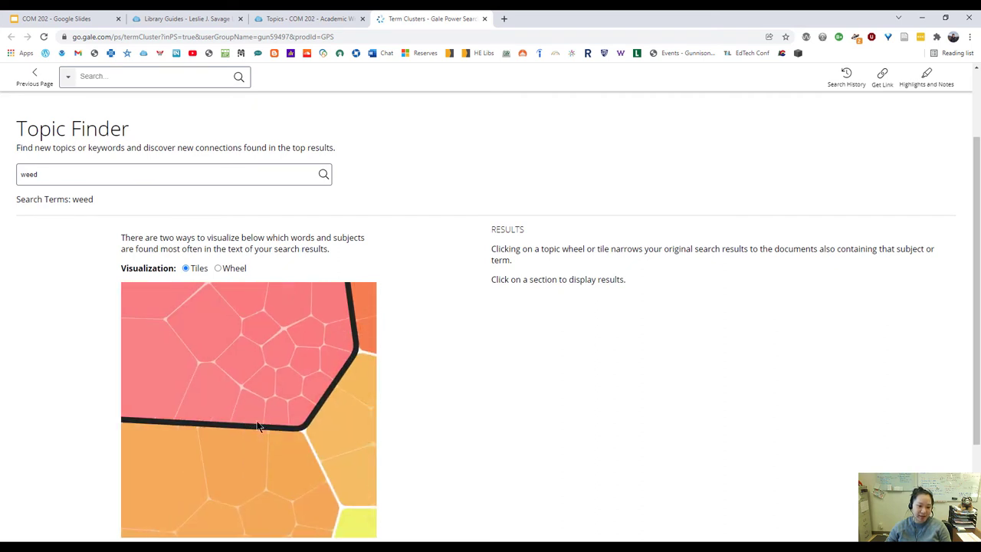
left_click(274, 458)
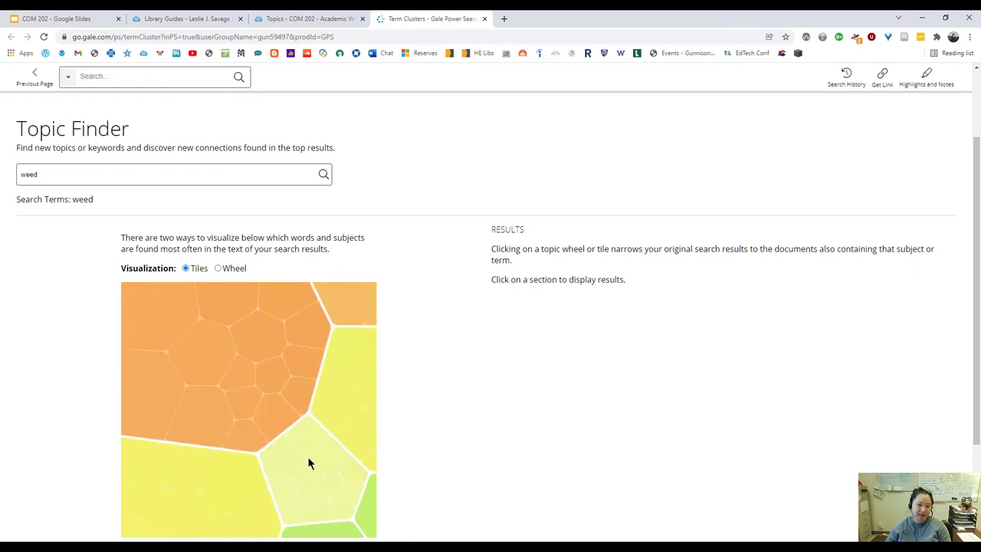
left_click(311, 390)
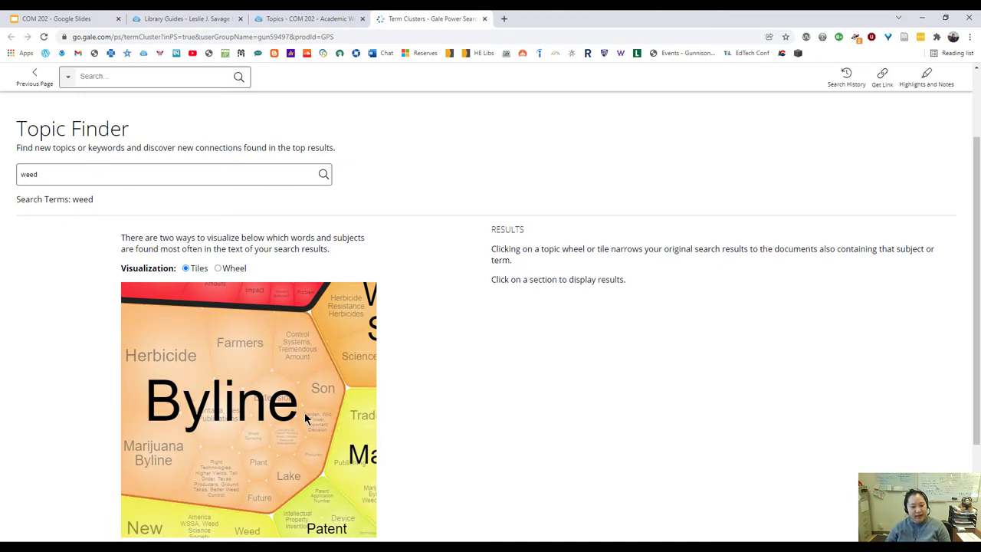
left_click(370, 429)
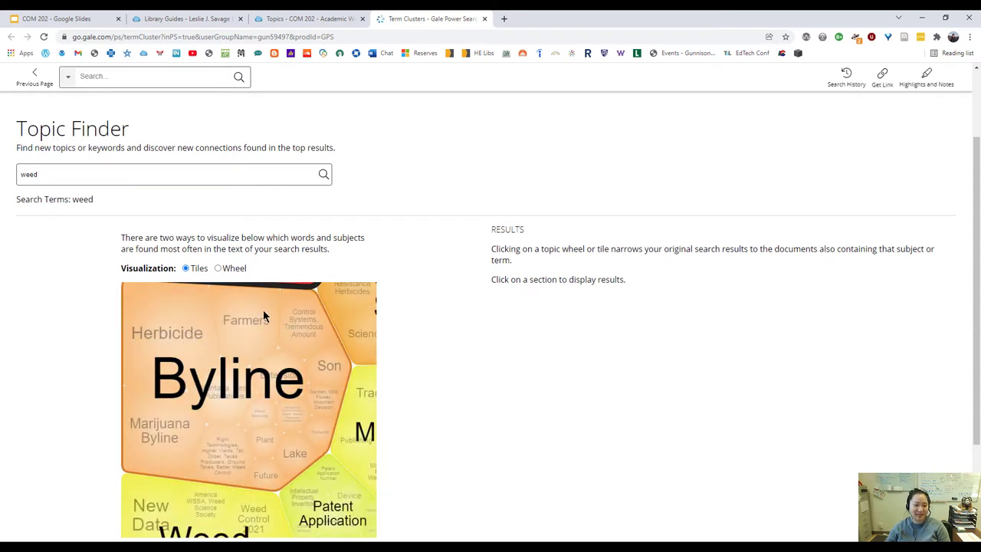
Search the Topic Finder for "marijuana" instead, look over the resulting topic tiles, and close the Topic Finder
triple_click(148, 173)
type("marijuana")
key("Return")
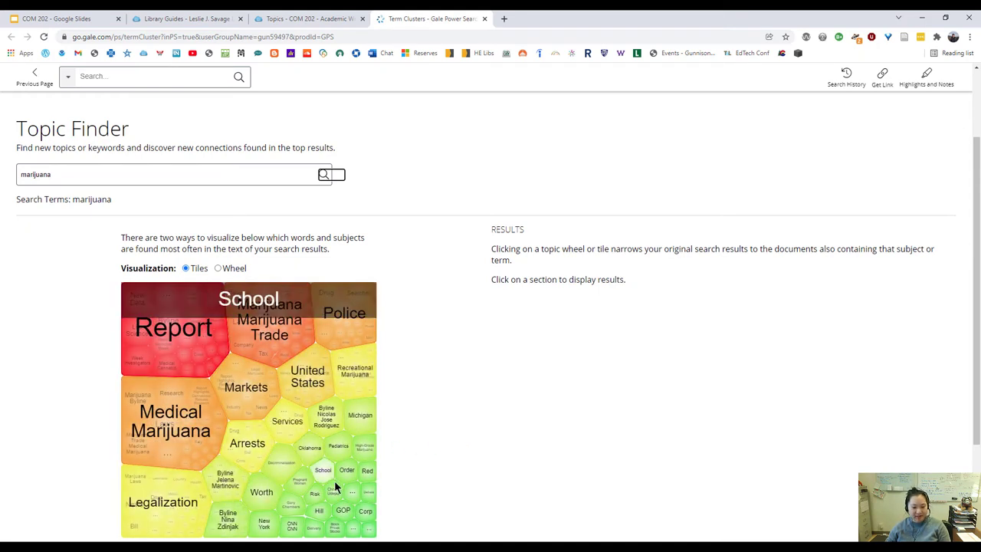
left_click(219, 344)
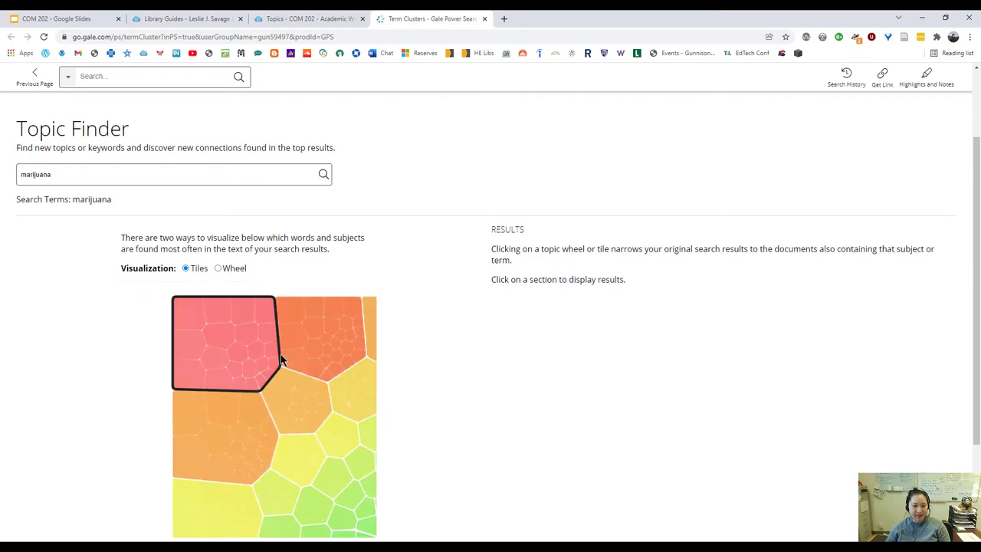
scroll(198, 344, "up", 3)
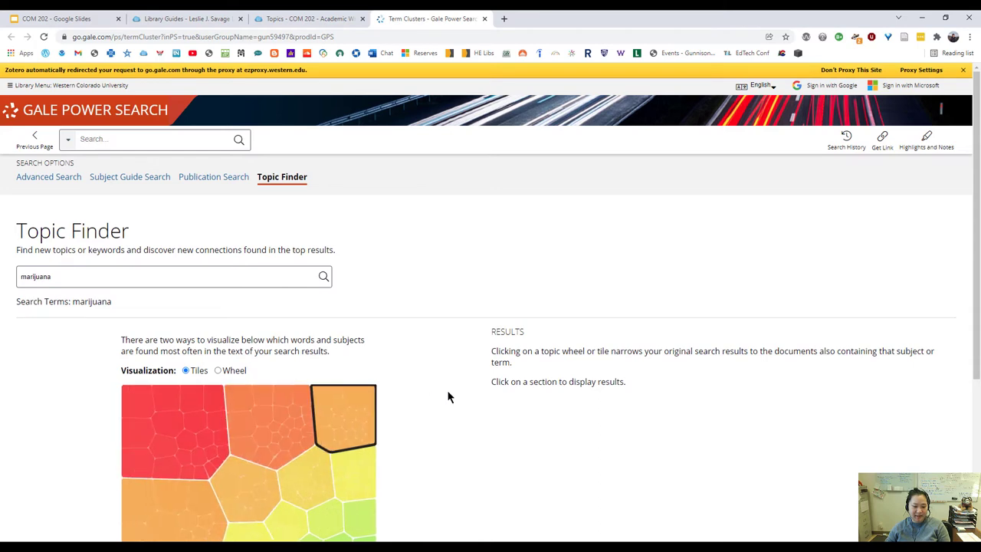
scroll(444, 394, "down", 1)
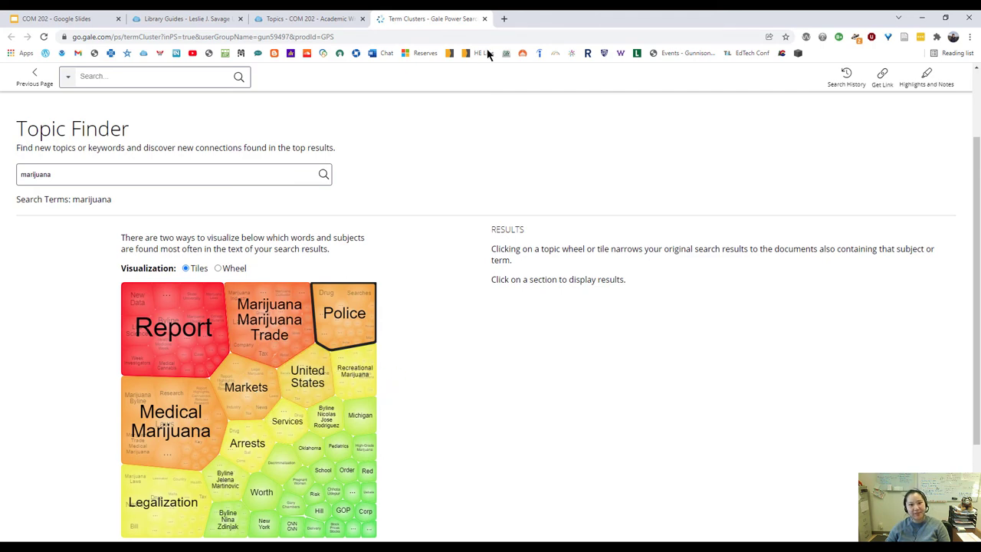
left_click(484, 20)
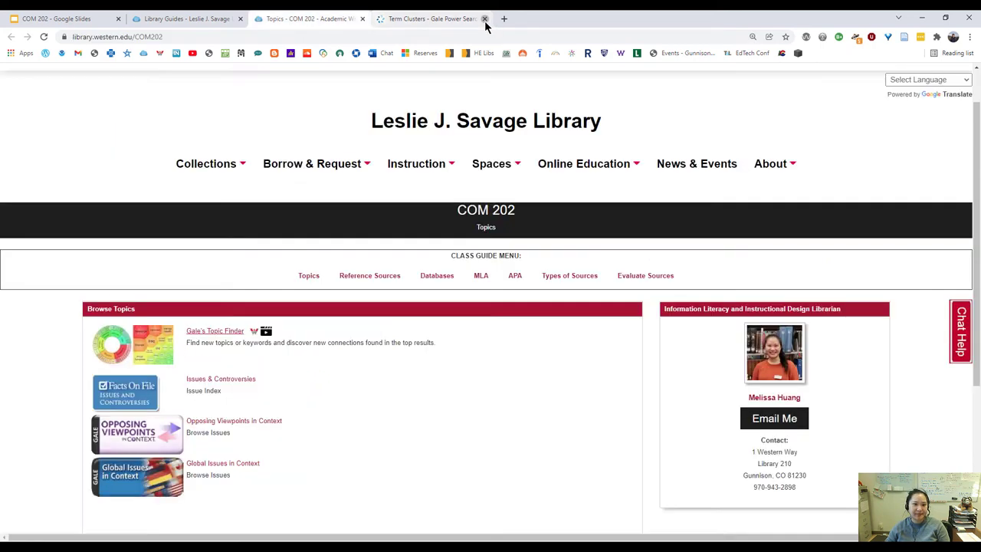
Open Global Issues in Context from the COM 202 guide and opt out of Zotero's proxy redirection for the site
scroll(295, 418, "down", 1)
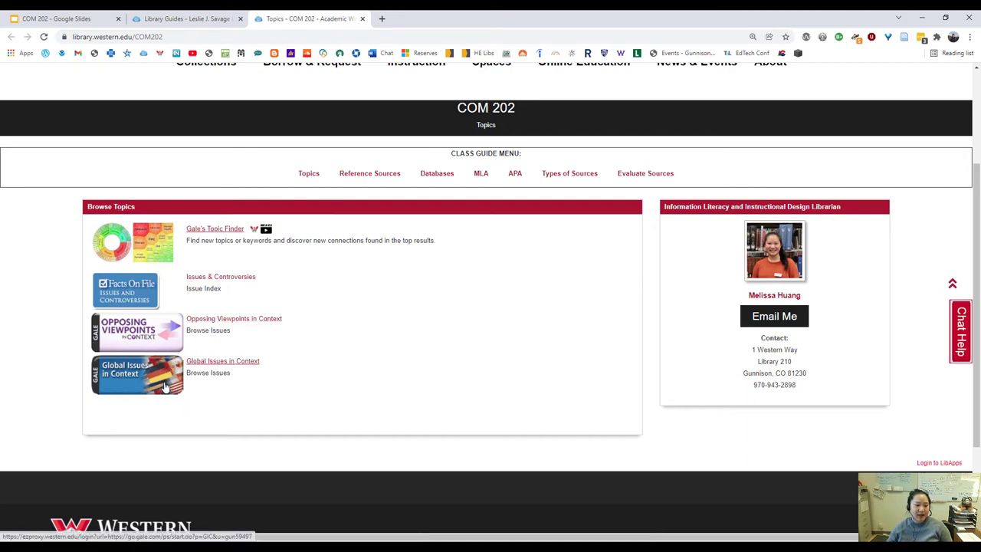
left_click(240, 360)
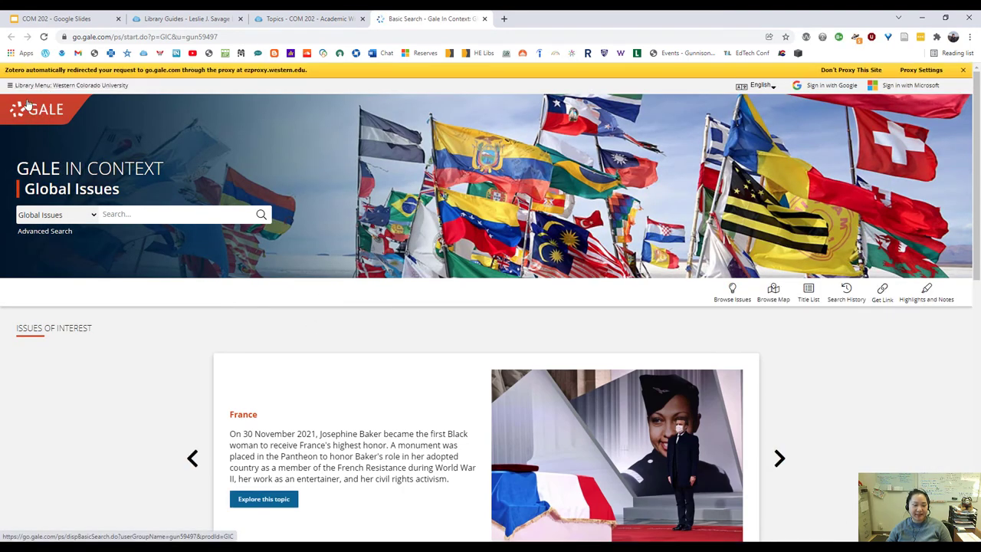
left_click(850, 69)
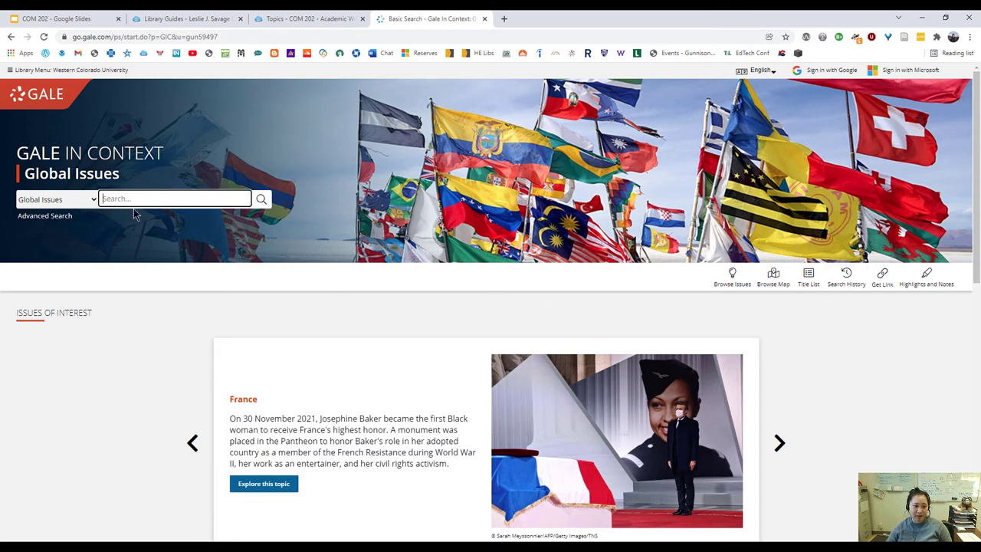
Open the Food Security topic from the Business and Economy issues and look over its overview and content types
scroll(171, 221, "down", 4)
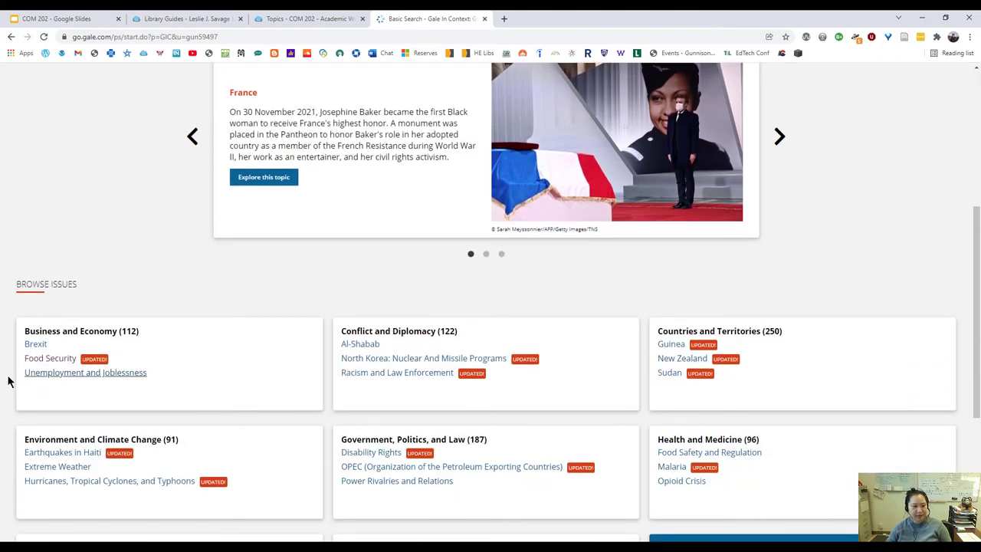
left_click(52, 359)
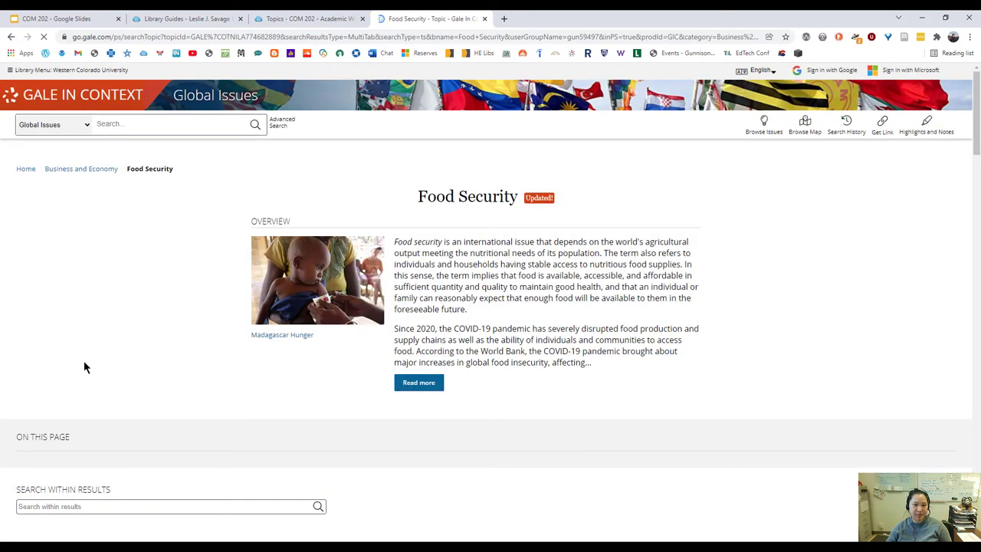
scroll(84, 360, "down", 1)
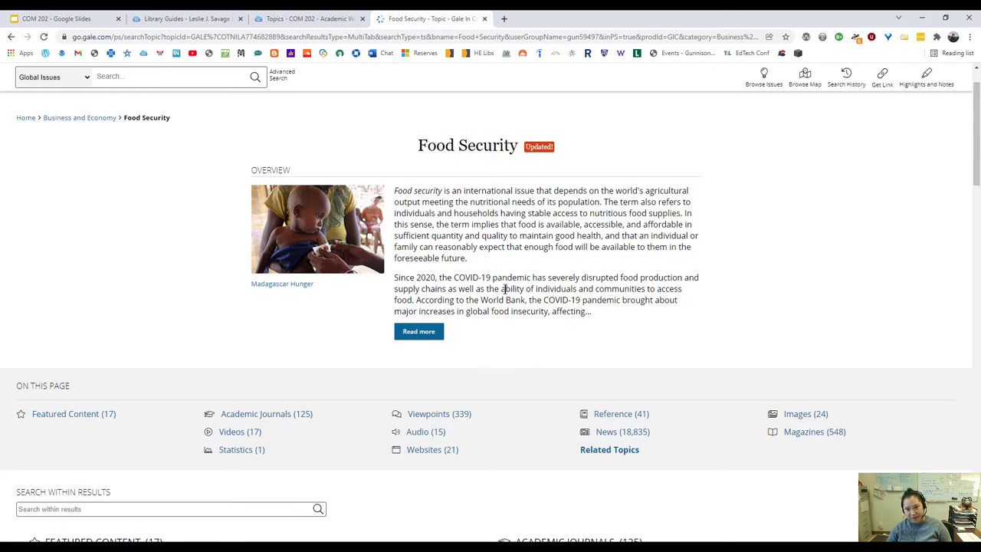
scroll(512, 310, "down", 2)
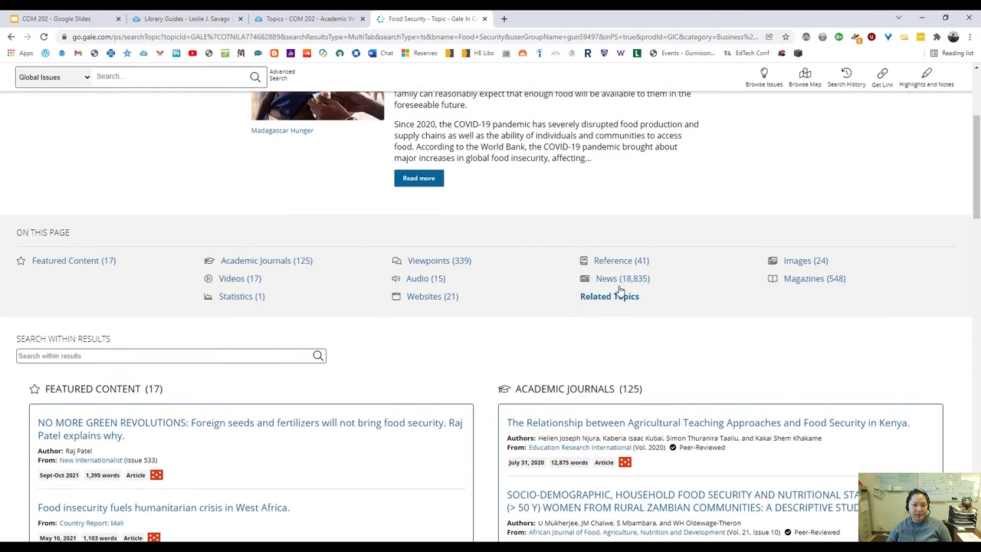
scroll(621, 289, "up", 1)
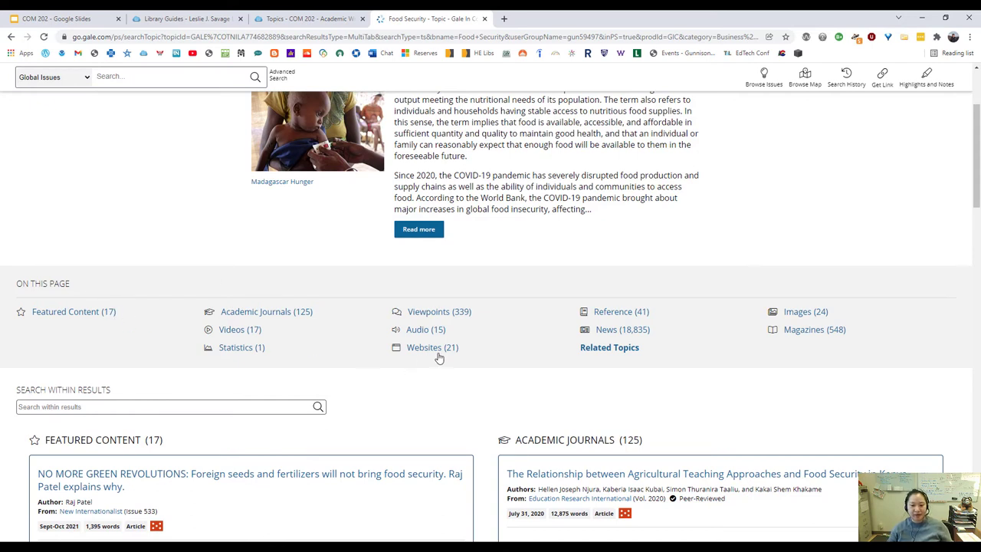
Open the Viewpoints results for Food Security and look through the listed articles and their content levels
left_click(460, 316)
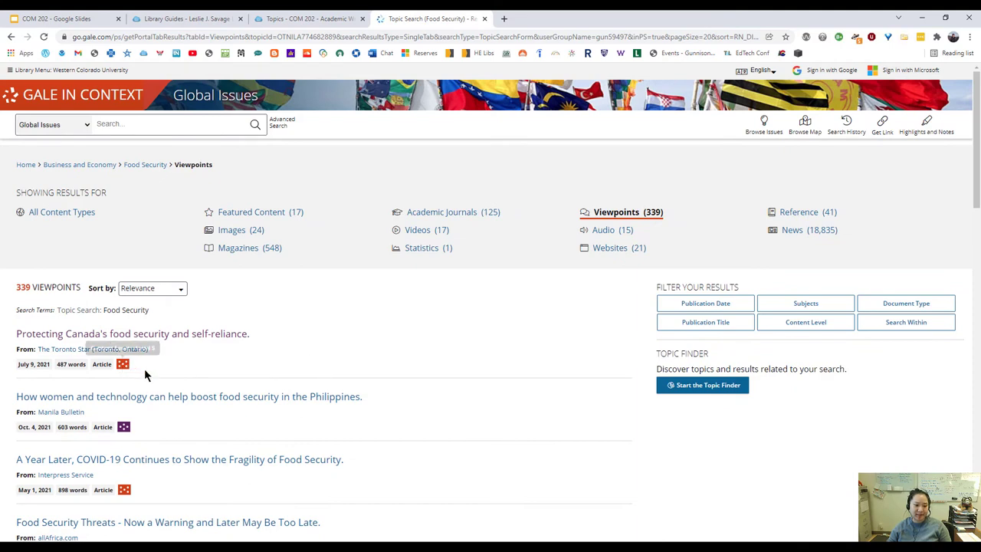
scroll(126, 368, "down", 1)
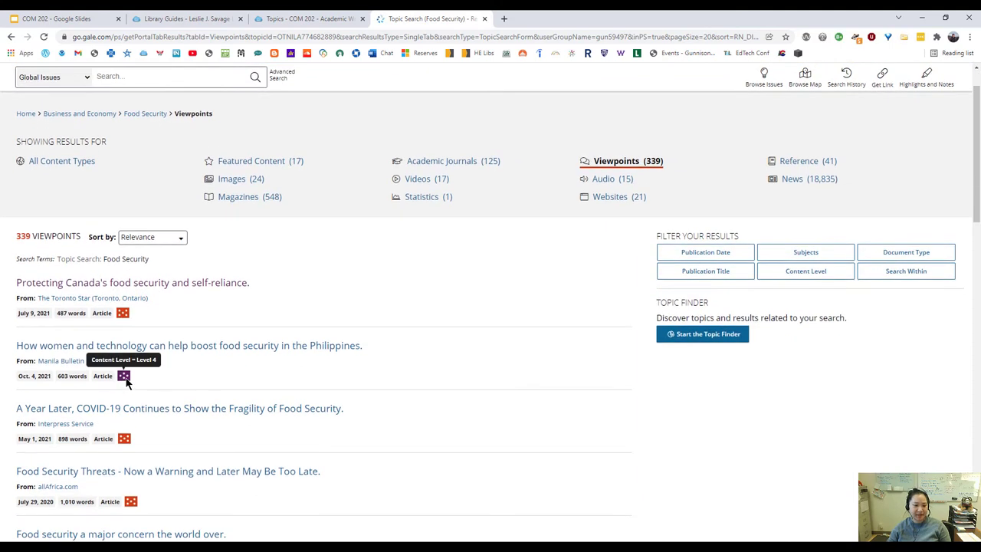
scroll(126, 381, "down", 1)
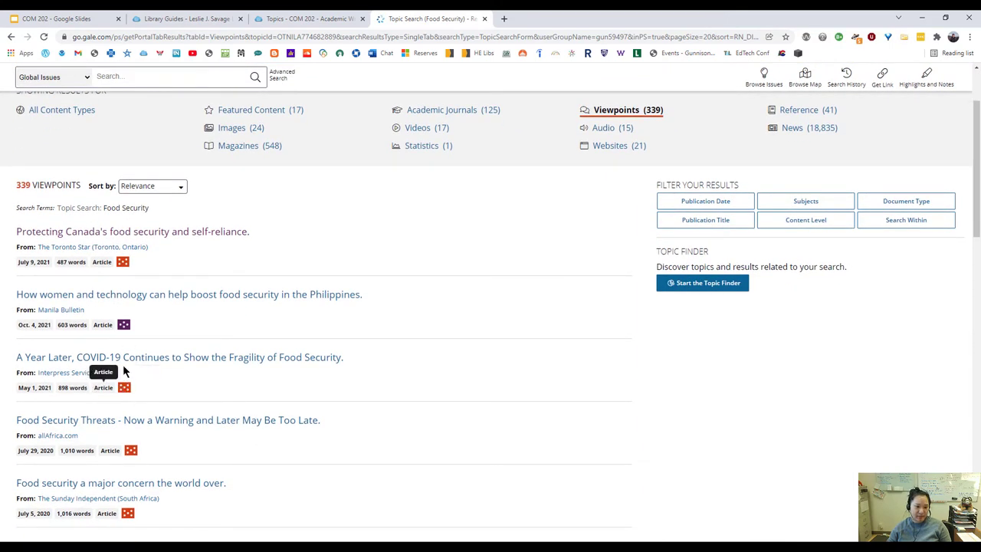
scroll(134, 393, "down", 2)
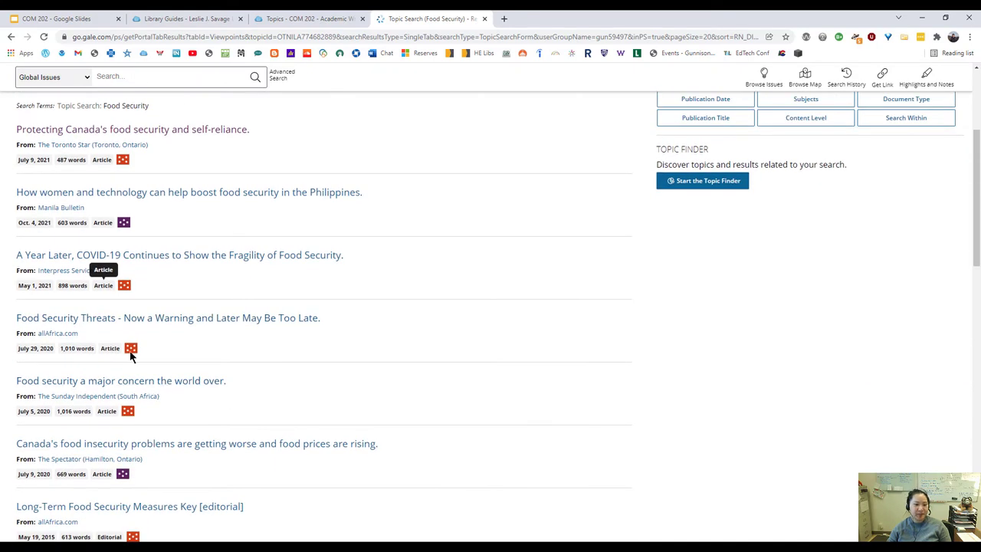
scroll(346, 400, "down", 1)
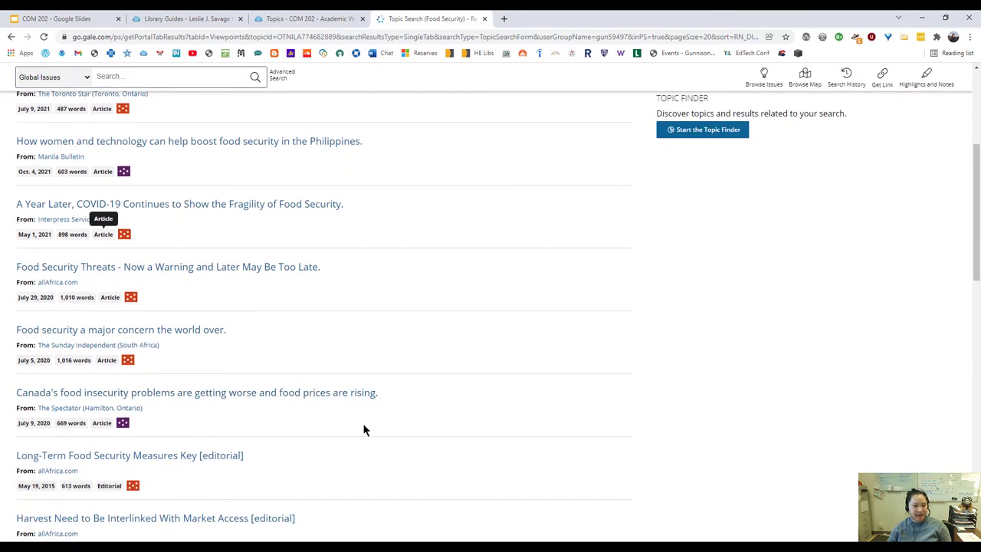
Open the viewpoint article "Food Security Threats - Now a Warning and Later May Be Too Late." and skim its text
scroll(225, 354, "up", 3)
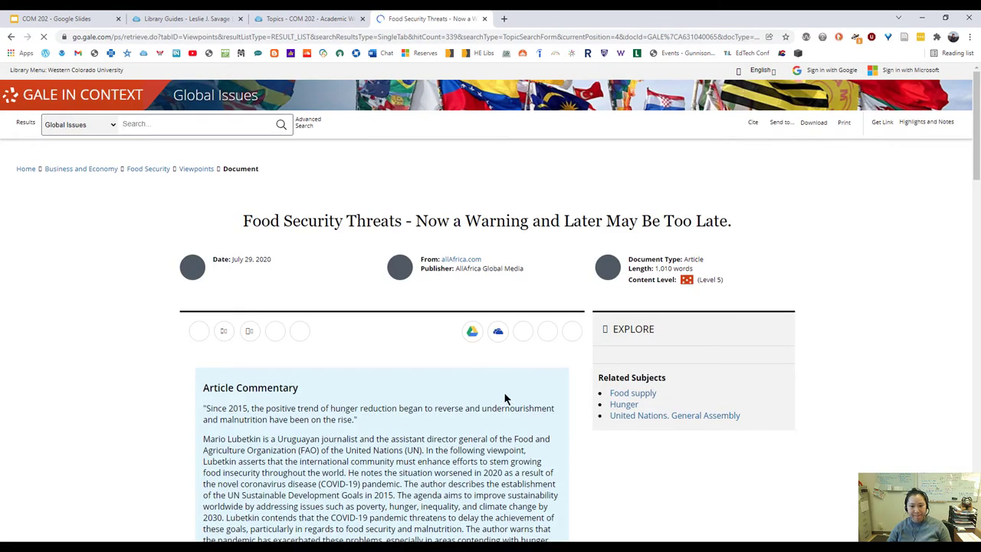
scroll(466, 366, "down", 6)
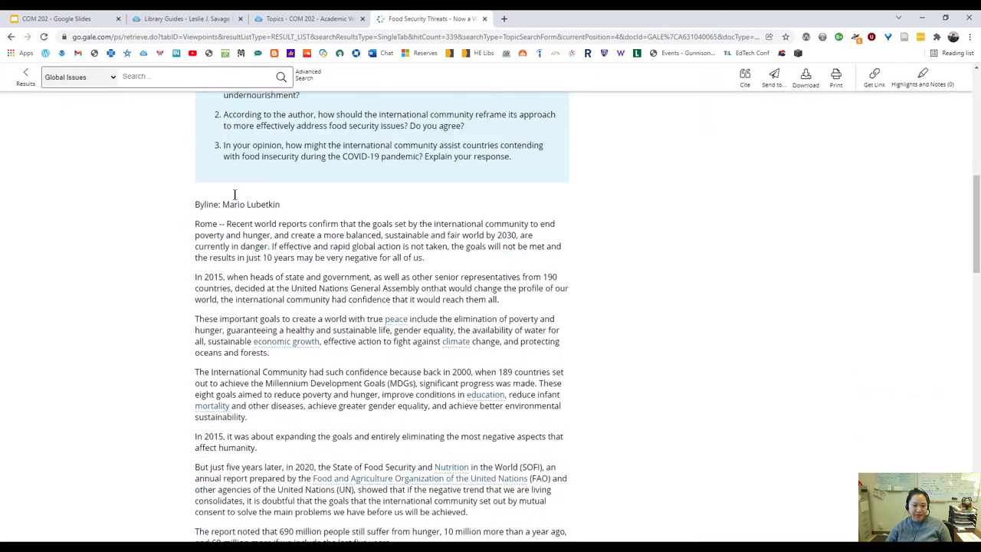
scroll(458, 287, "down", 5)
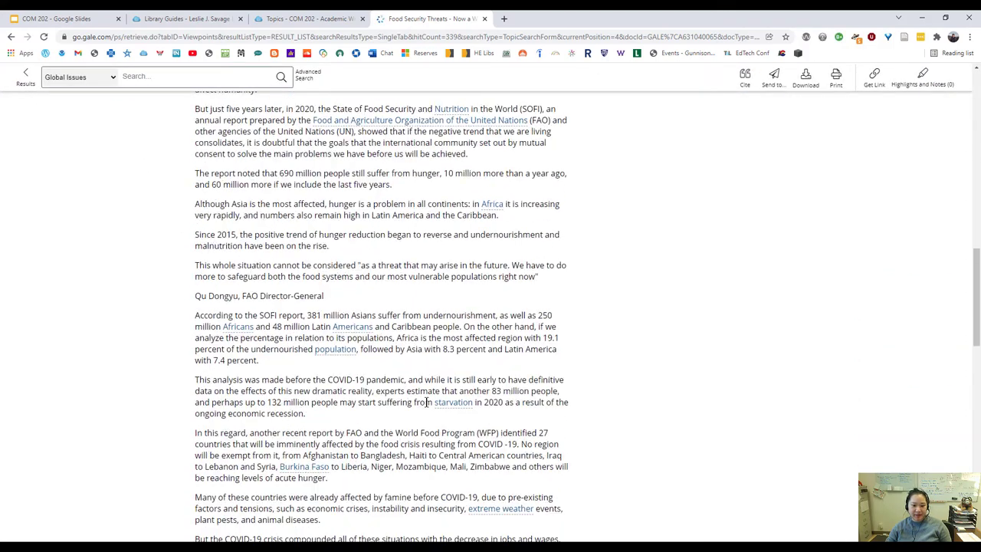
scroll(394, 342, "up", 6)
scroll(394, 341, "up", 10)
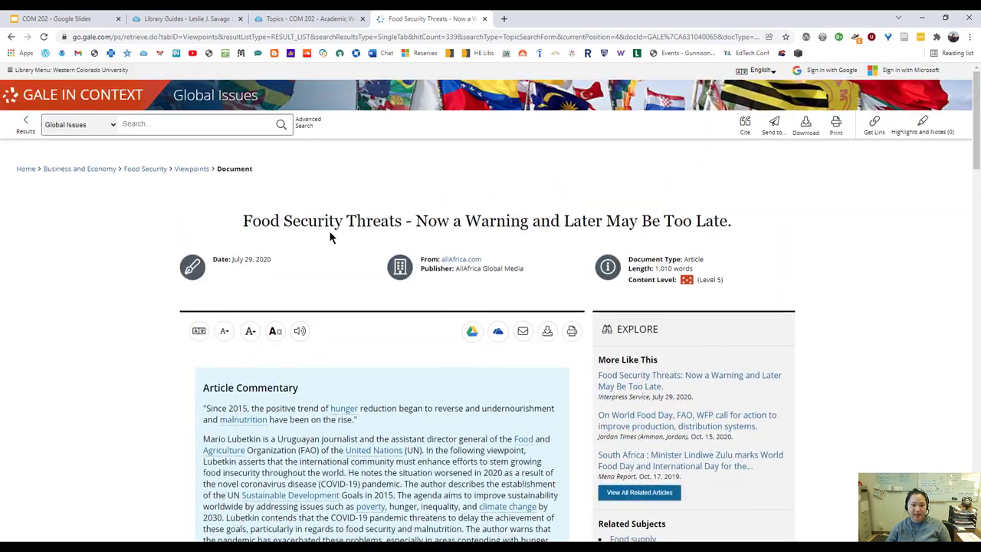
Compare the article's browser address with its persistent Gale link, closing the Get Link window when done
left_click(436, 35)
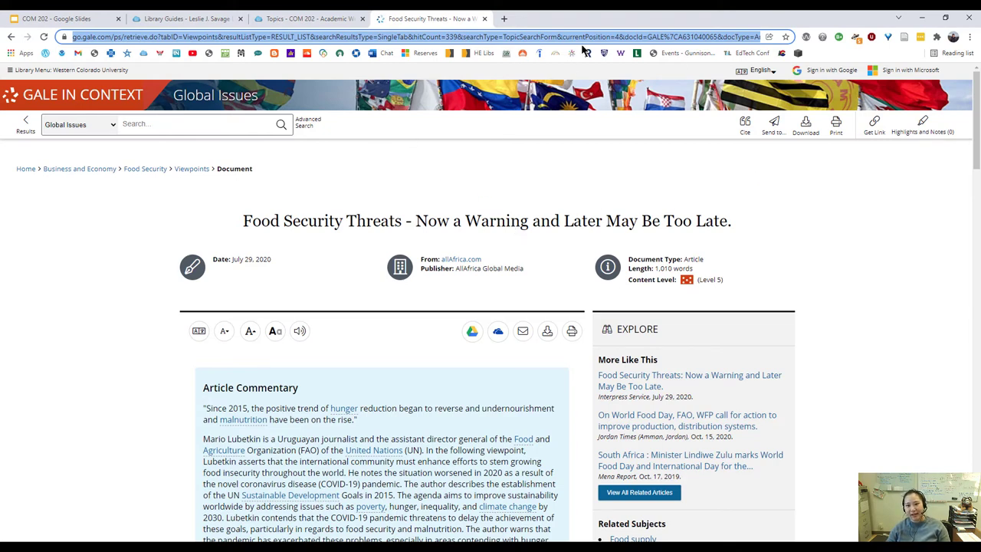
left_click(878, 132)
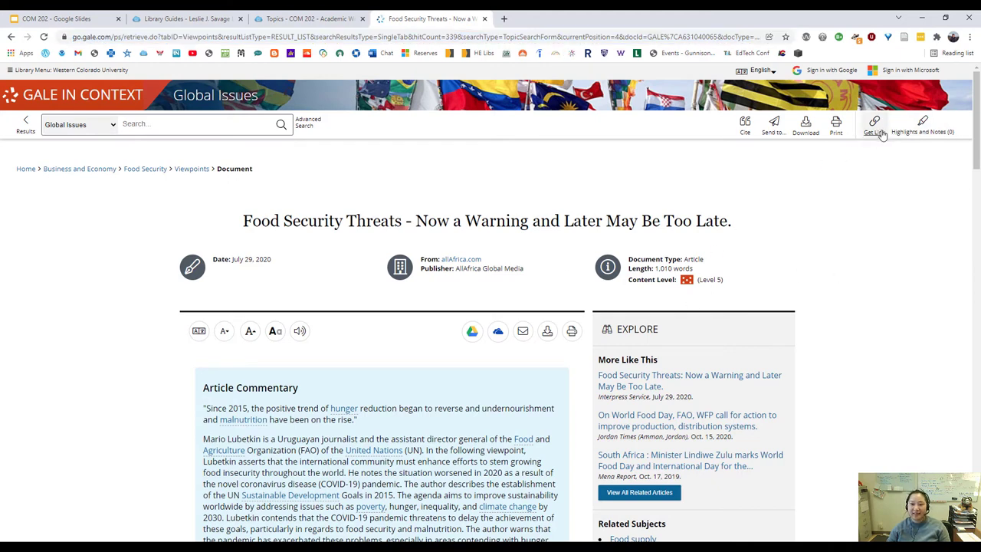
left_click(396, 308)
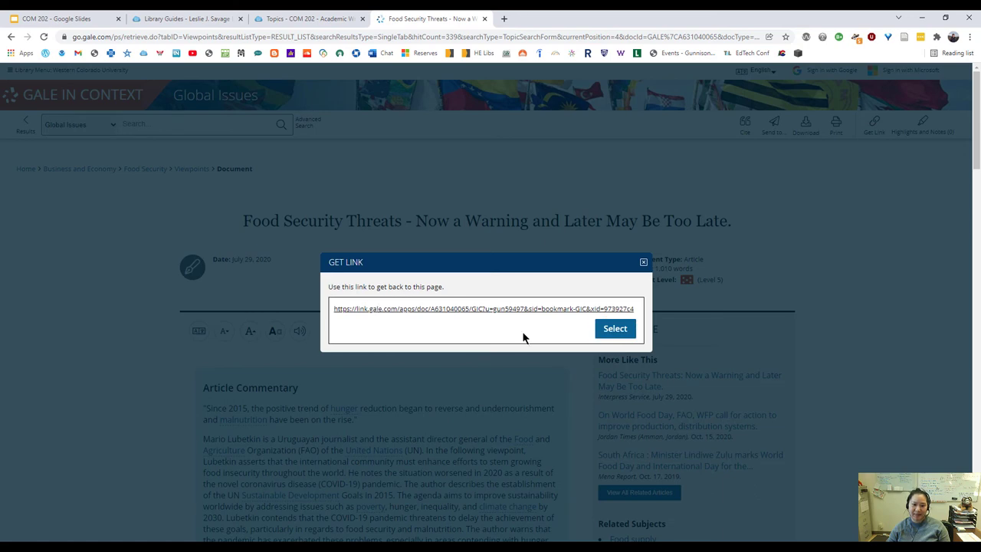
left_click(643, 263)
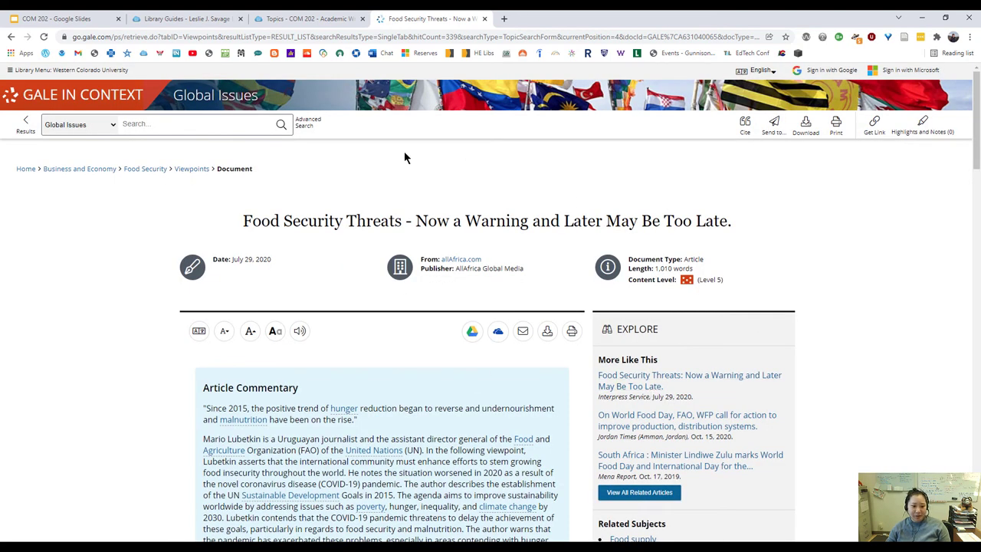
Examine the MLA 9th Edition source citation provided at the end of the article
scroll(862, 229, "down", 15)
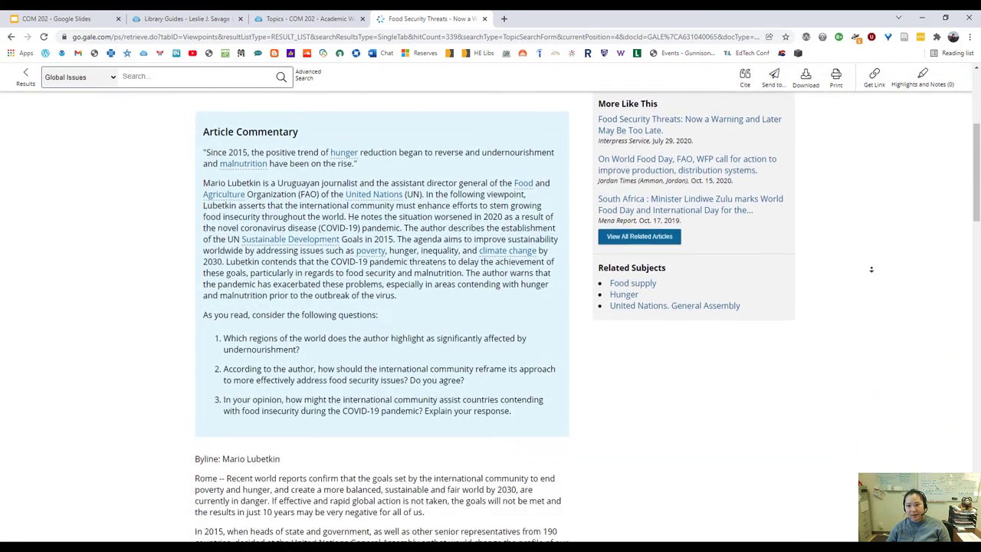
scroll(873, 275, "down", 9)
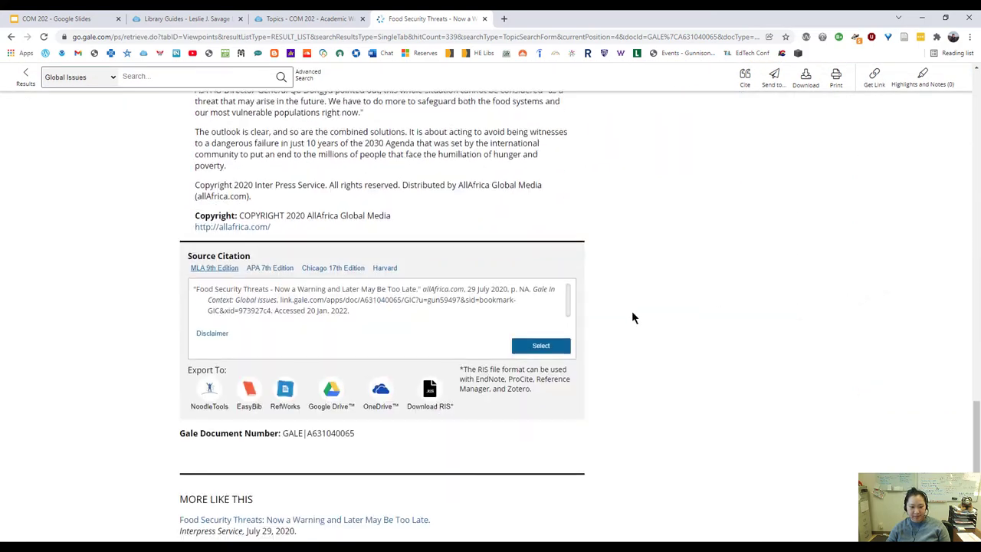
left_click_drag(195, 286, 351, 307)
left_click(234, 283)
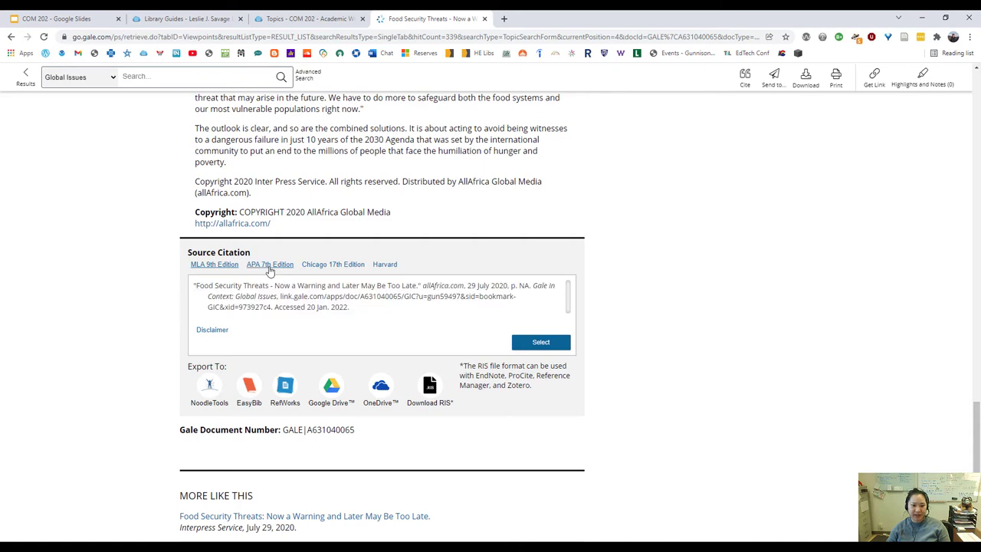
Display the source citation in APA 7th Edition and check how its title and other parts are formatted
left_click(268, 264)
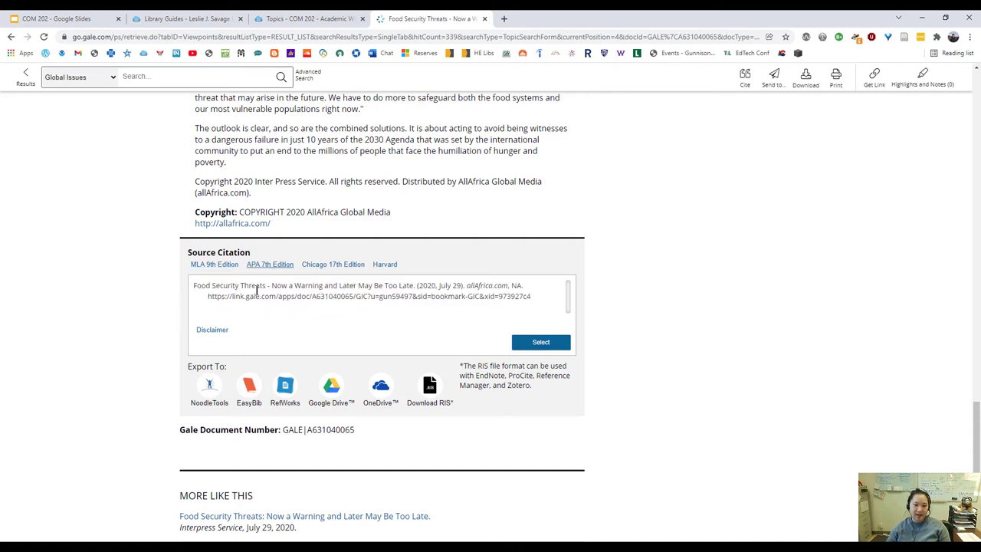
mouse_move(199, 287)
left_mouse_down()
mouse_move(529, 299)
mouse_move(423, 286)
mouse_move(194, 286)
left_mouse_up()
left_click(417, 286)
left_click(274, 310)
left_click(261, 268)
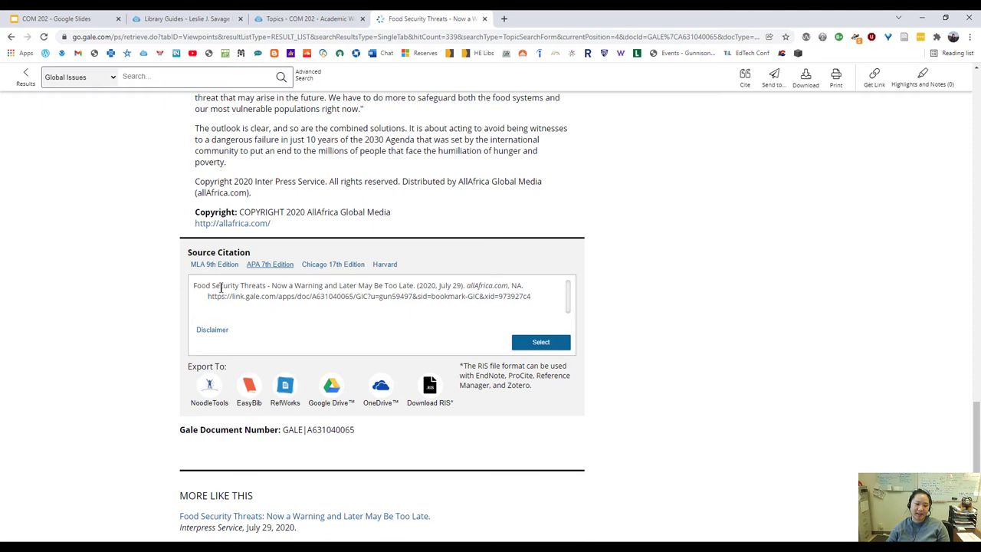
Switch the source citation back to MLA 9th Edition and close the article to return to the COM 202 guide
left_click(215, 264)
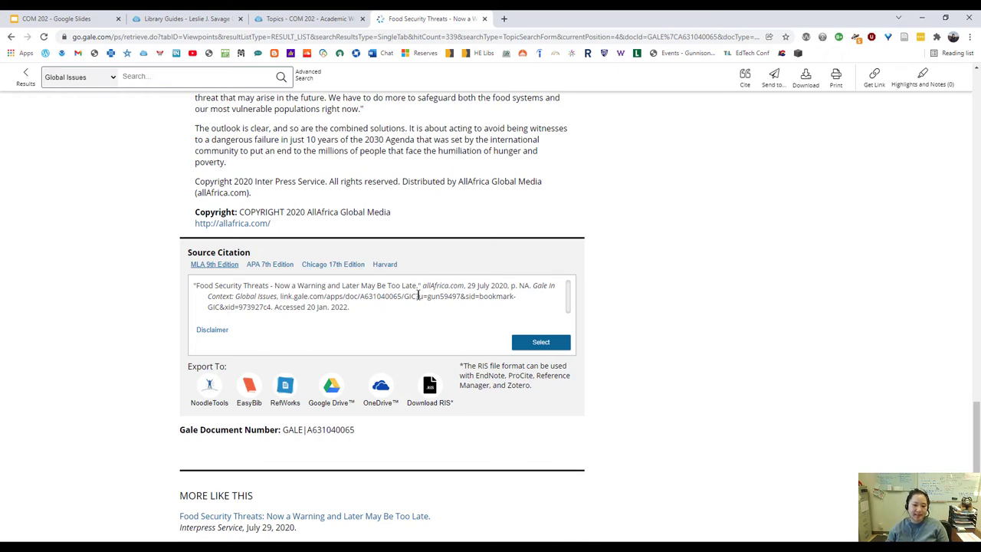
scroll(543, 420, "up", 1)
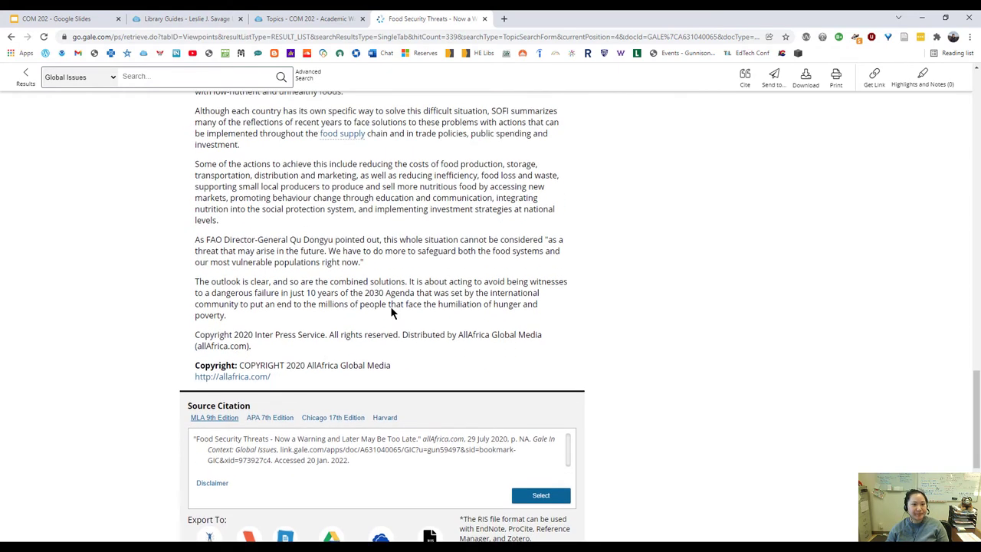
scroll(357, 328, "up", 5)
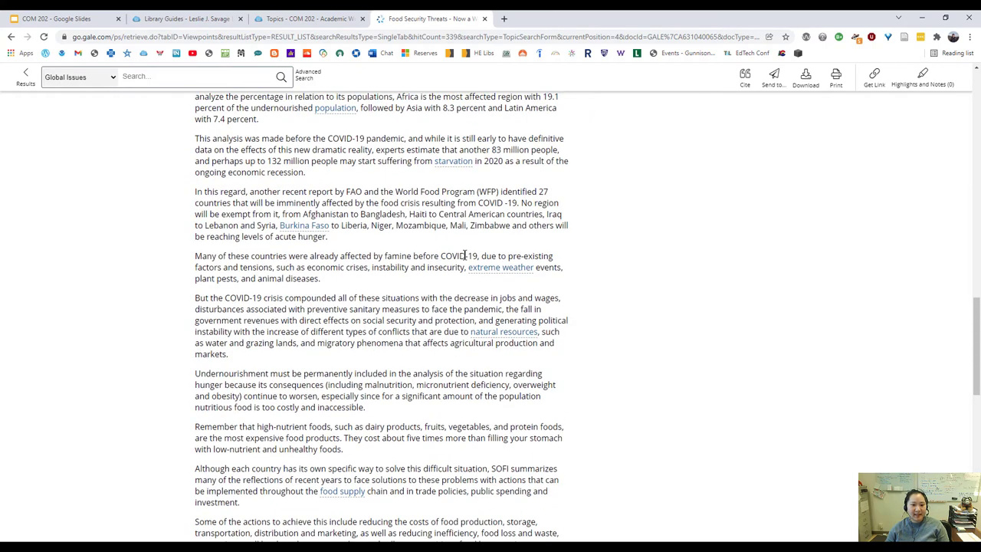
key("ctrl+w")
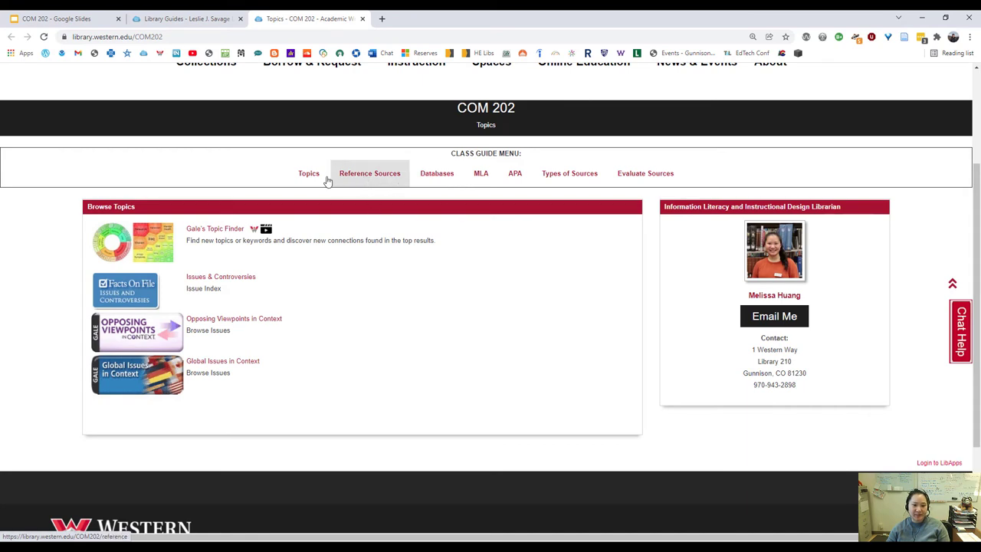
Open the guide's Reference Sources page and look over its reference works, statistics databases and images and infographics sections
left_click(363, 176)
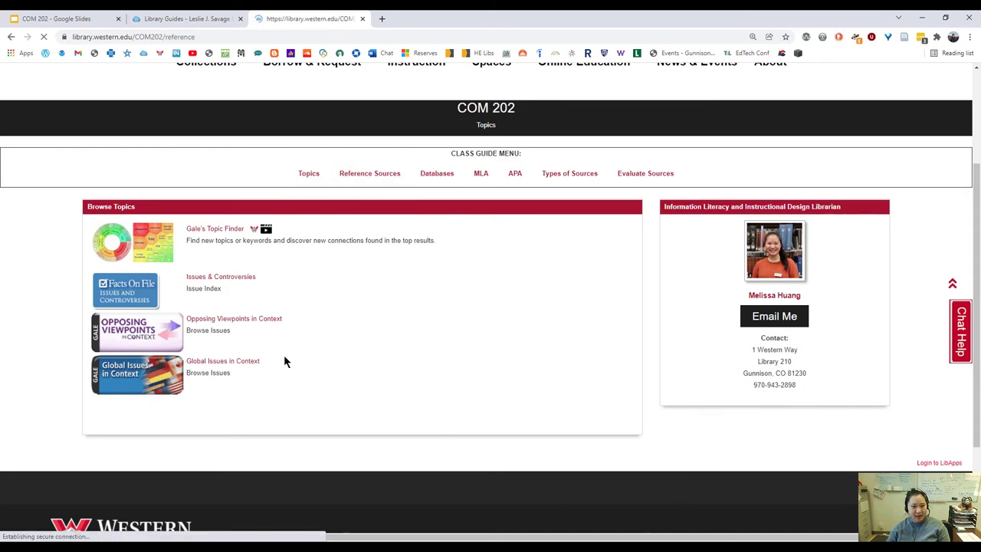
scroll(200, 280, "down", 2)
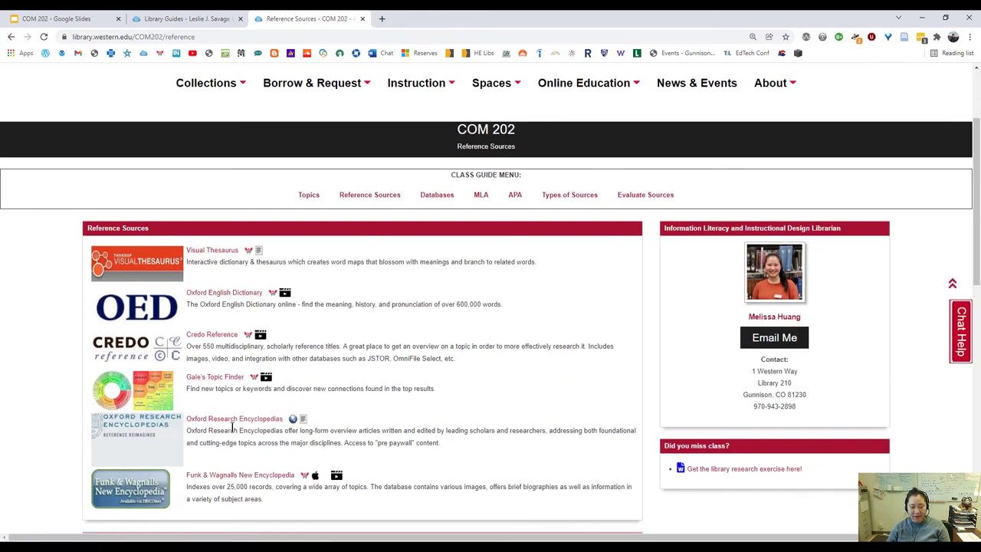
scroll(142, 435, "down", 1)
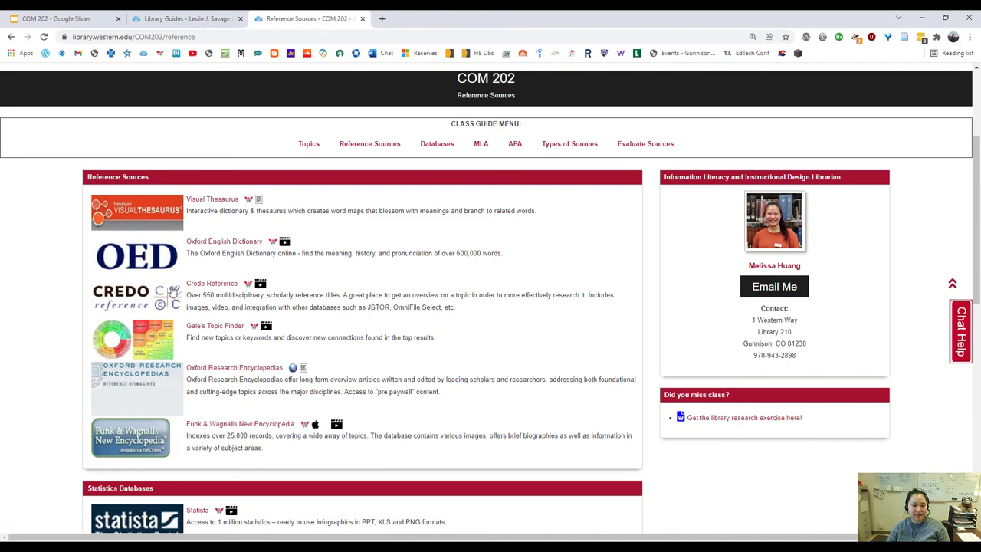
scroll(170, 293, "down", 2)
scroll(208, 354, "down", 2)
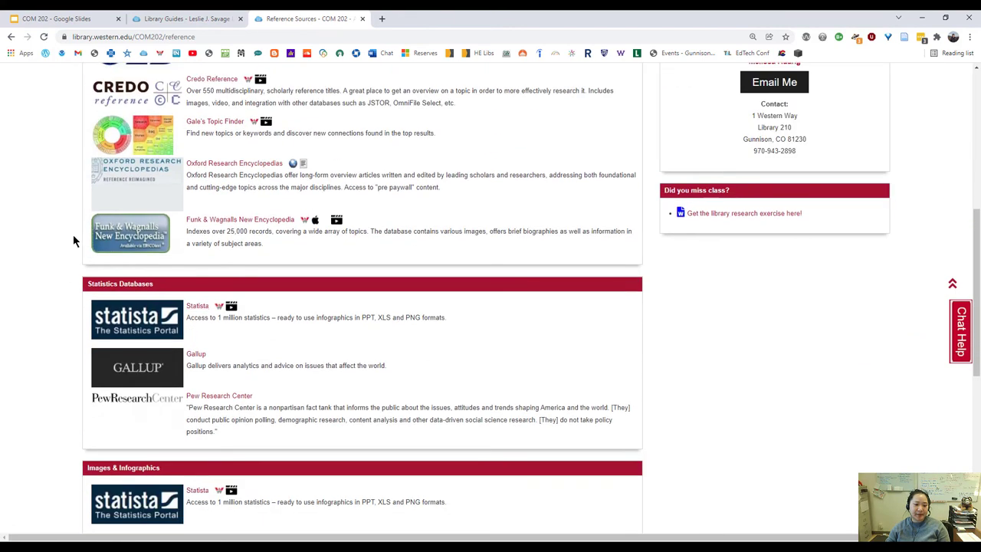
scroll(189, 317, "up", 2)
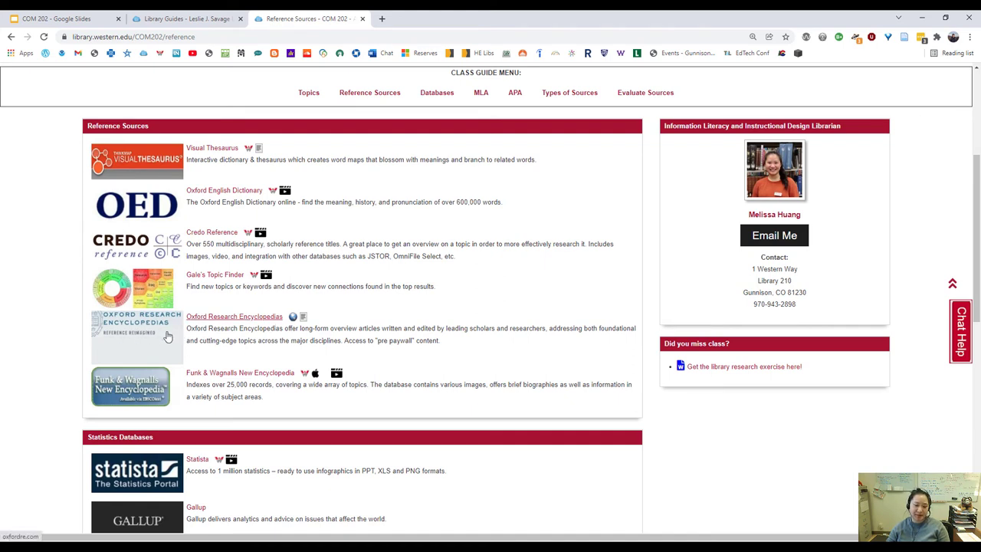
scroll(279, 393, "up", 2)
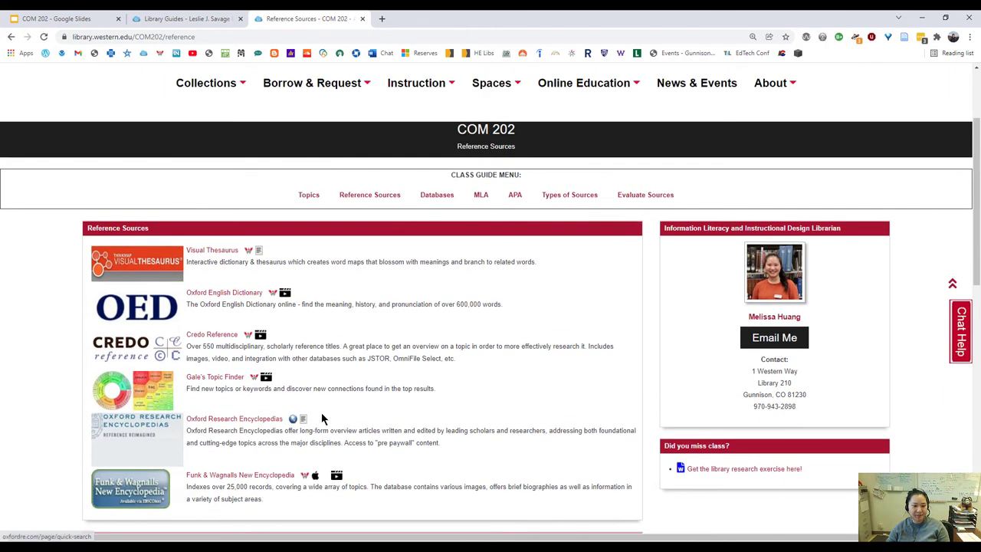
Open the guide's Databases page and bring its catalog search, article search and Perspectives & Viewpoints databases into view
left_click(438, 196)
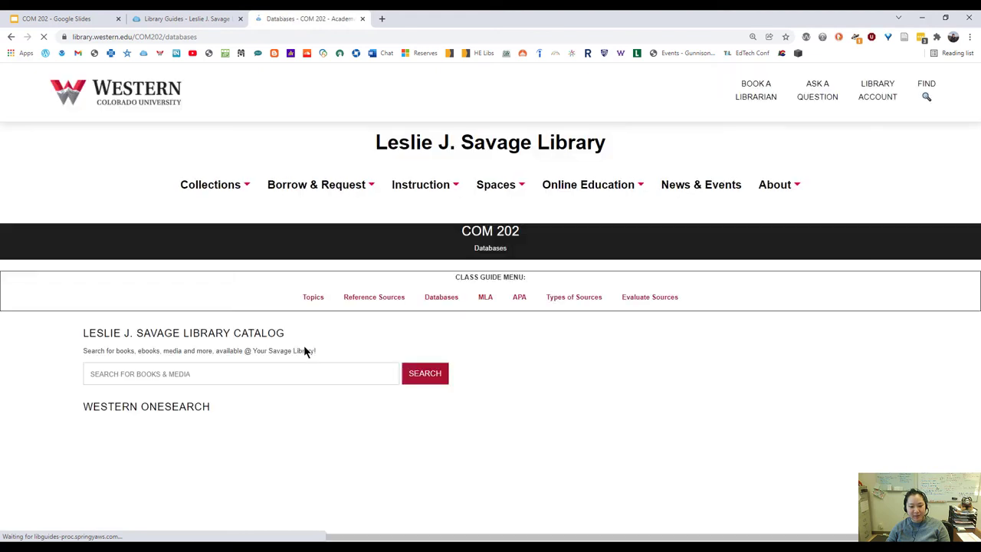
scroll(243, 320, "down", 2)
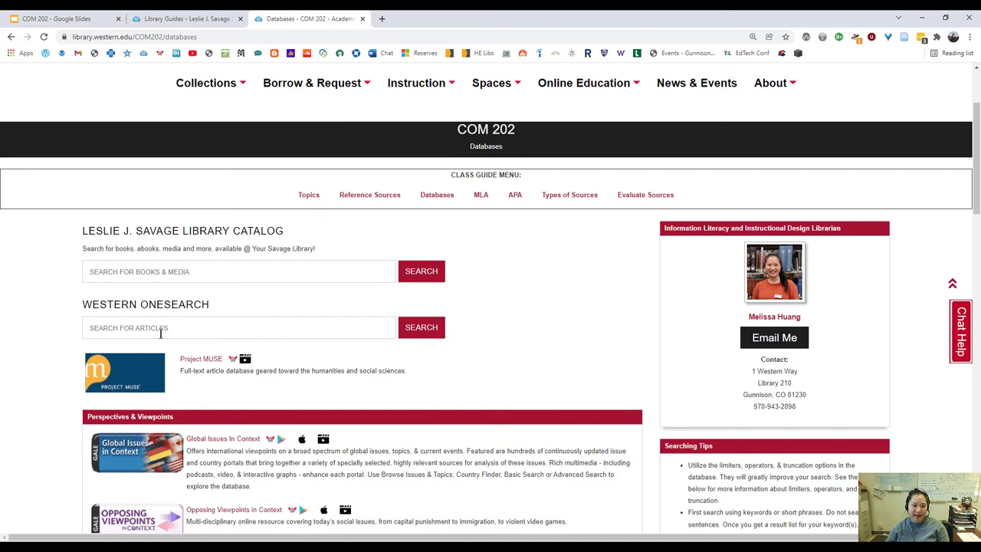
Search Western OneSearch for articles on "college students sleep" and choose not to proxy the results site
left_click(175, 327)
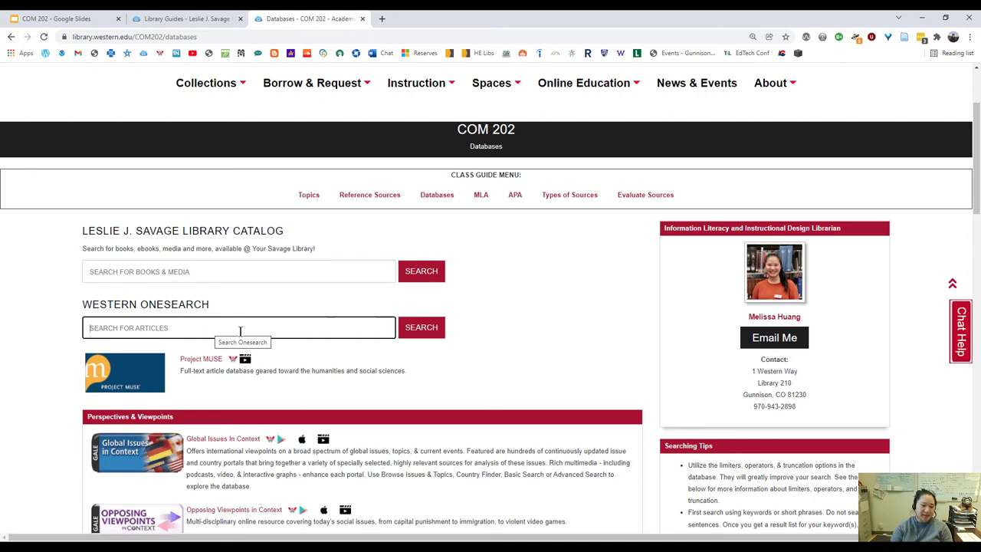
type("college st")
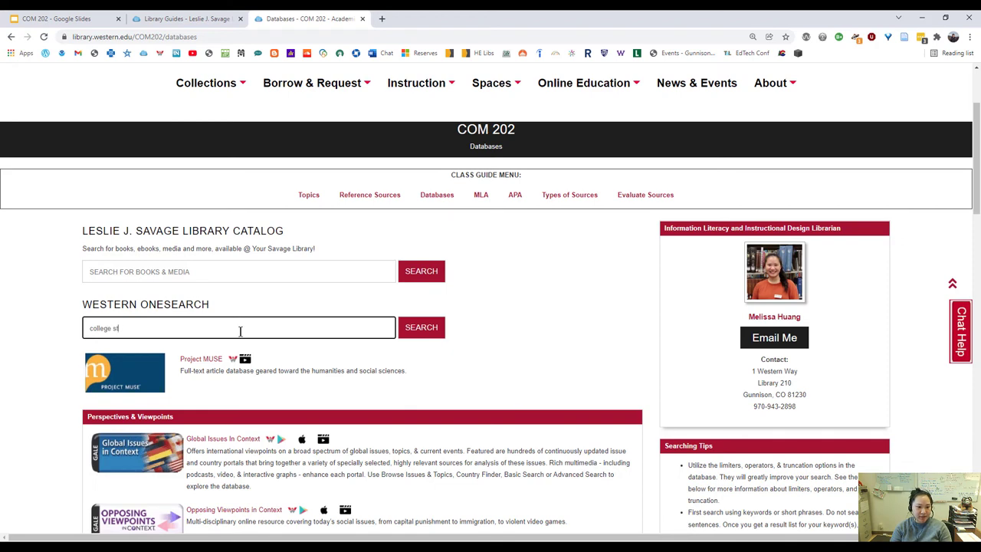
type("udents sleep")
key("Return")
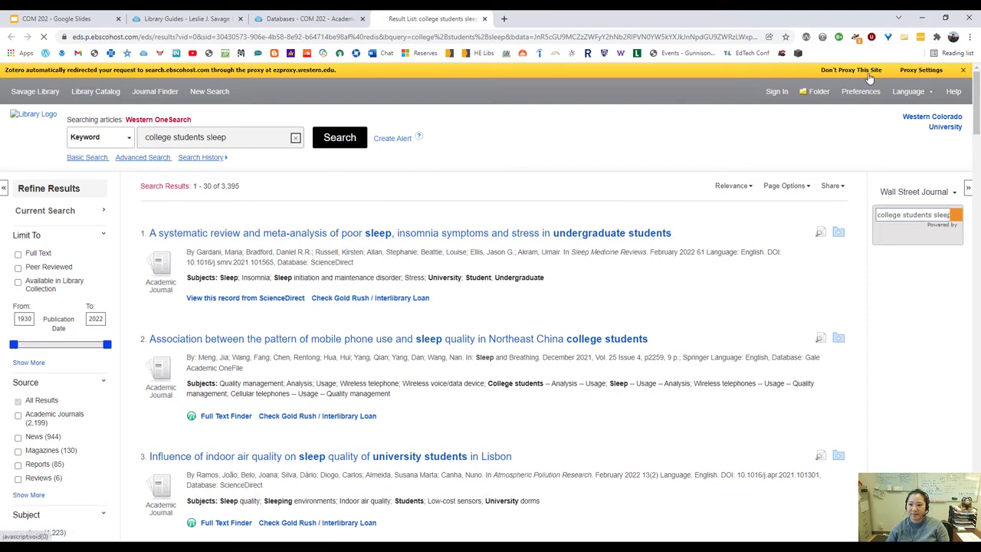
left_click(849, 69)
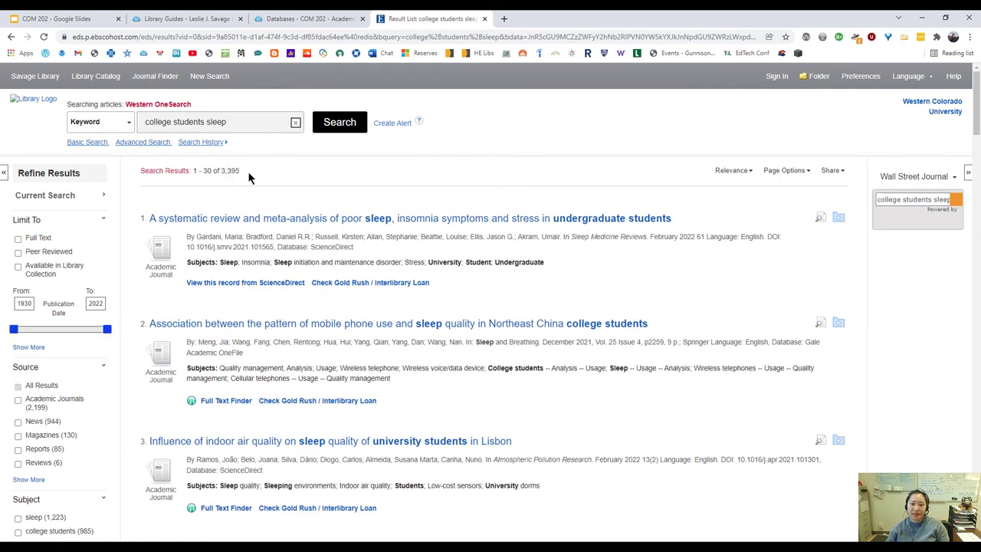
Replace "college" with "university" in the keyword query and rerun the search for "university students sleep"
left_click(174, 122)
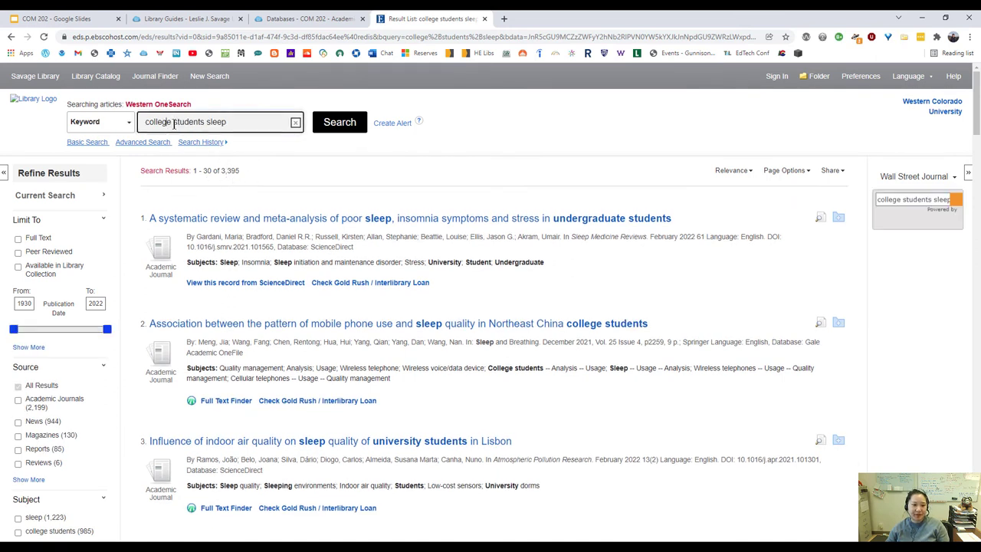
left_click(104, 124)
double_click(157, 122)
type("university")
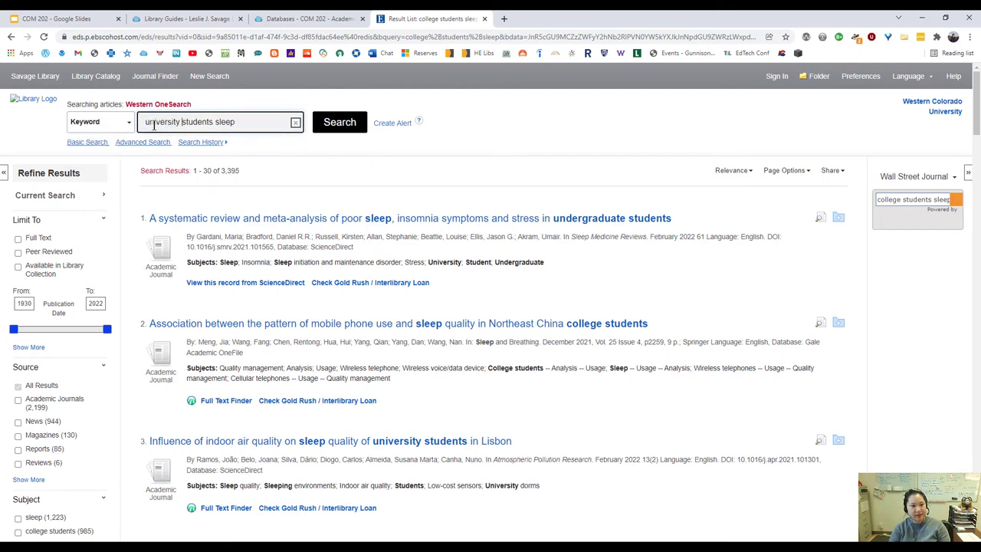
left_click(341, 119)
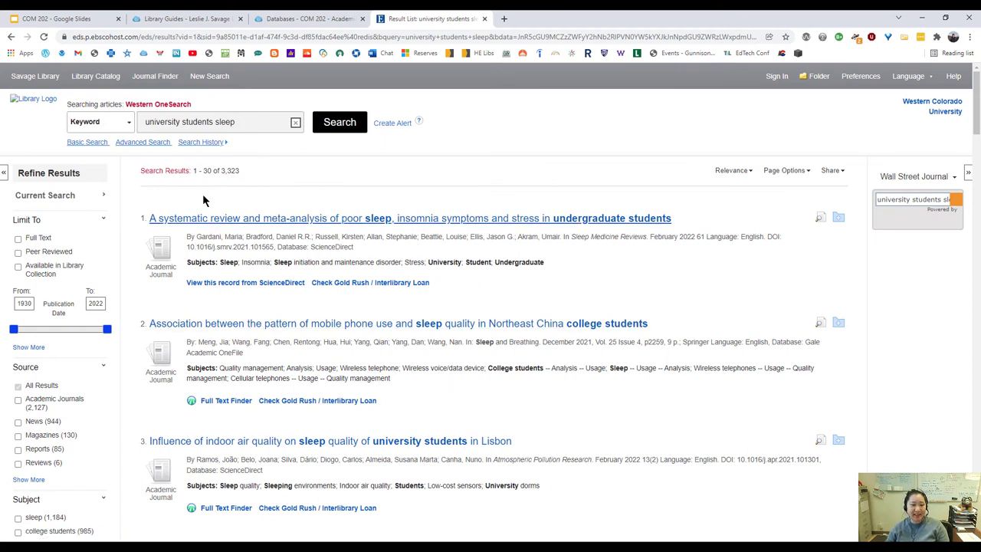
Compare the query's "university" term with the college students subject heading by highlighting that subject in the second result
left_click(168, 122)
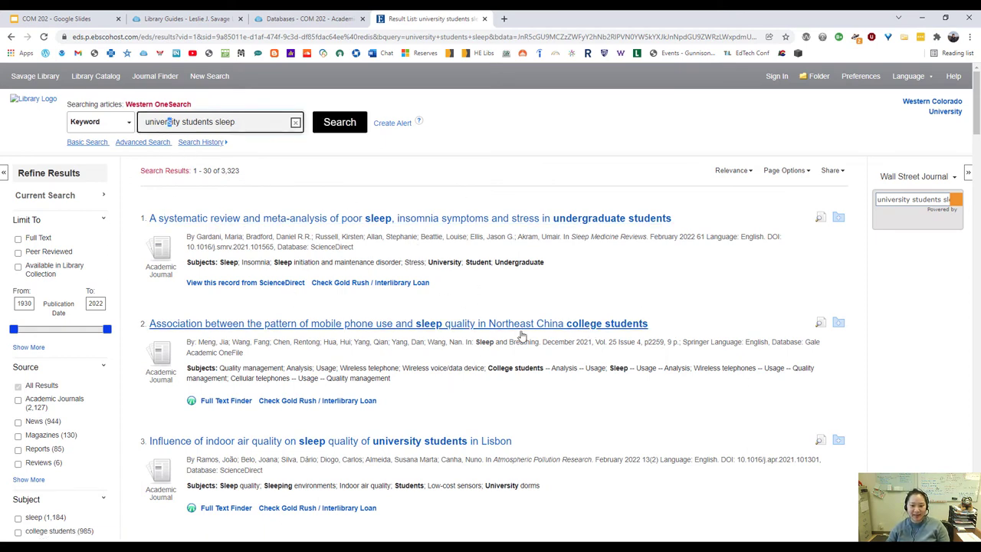
left_click_drag(502, 370, 552, 374)
left_click(494, 368)
left_click_drag(487, 368, 576, 369)
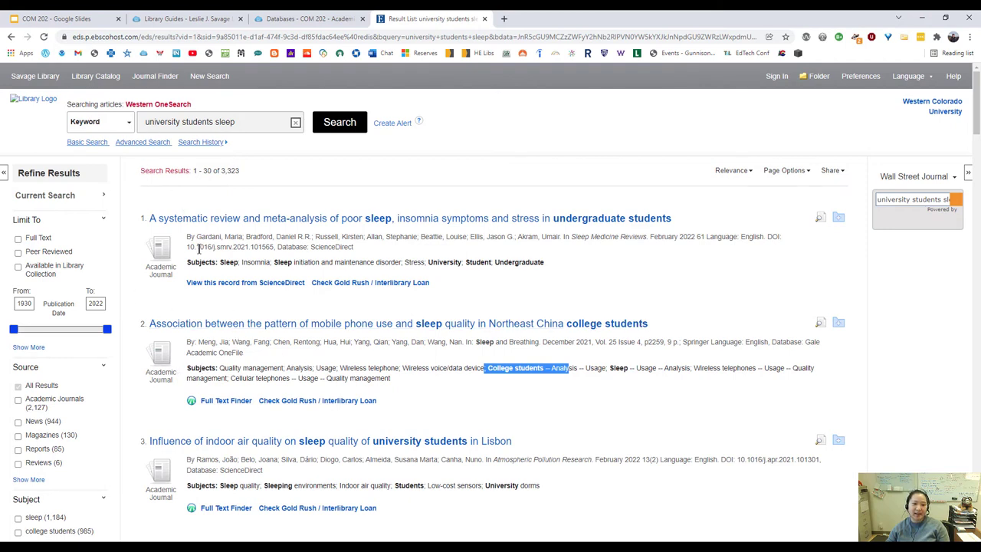
Group the synonyms so the query reads "(university OR college)students sleep" and run the search
left_click(178, 122)
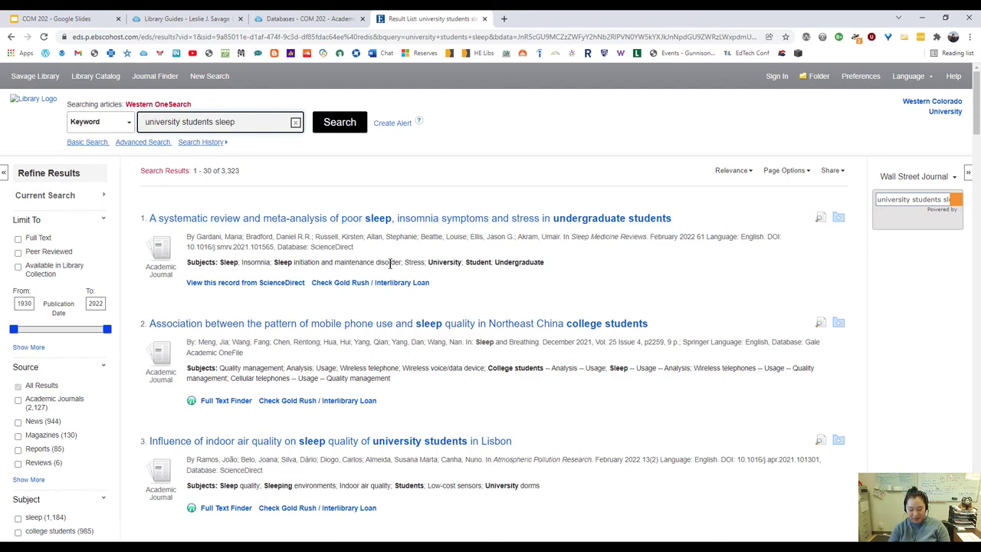
key("Home")
type("(")
key("ctrl+Right")
type(")")
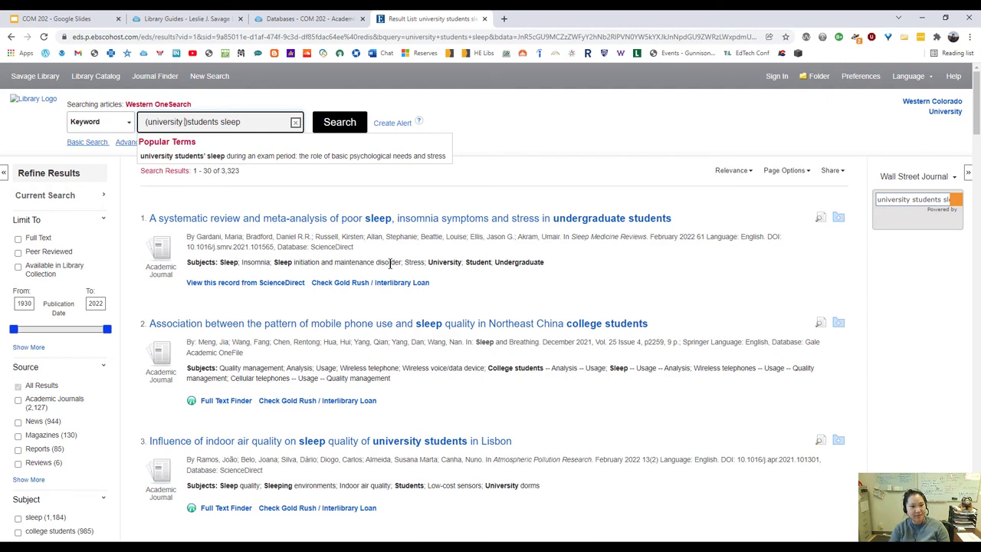
type("OR college")
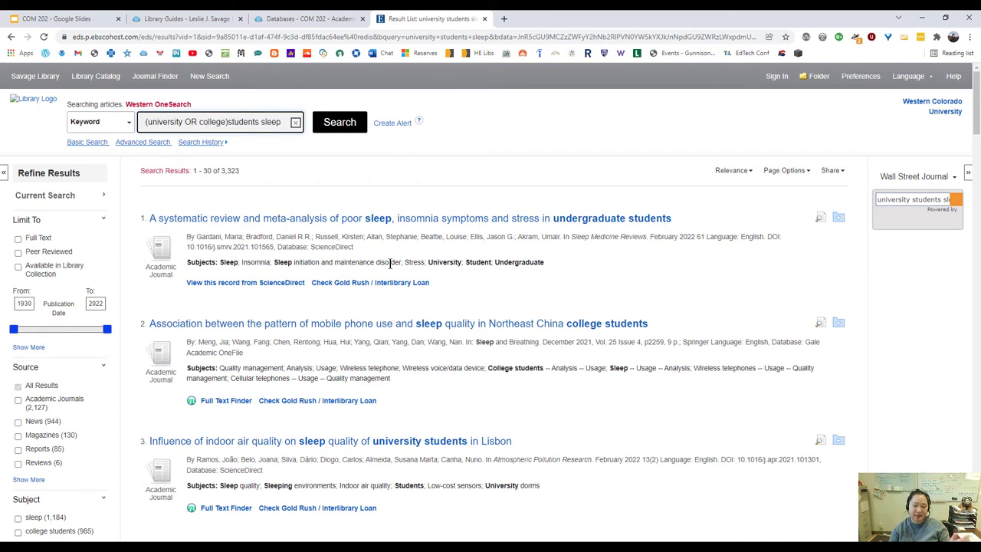
key("Return")
Insert a space before "students" in the query, rerun the search and review the parenthesized OR group
left_click(227, 121)
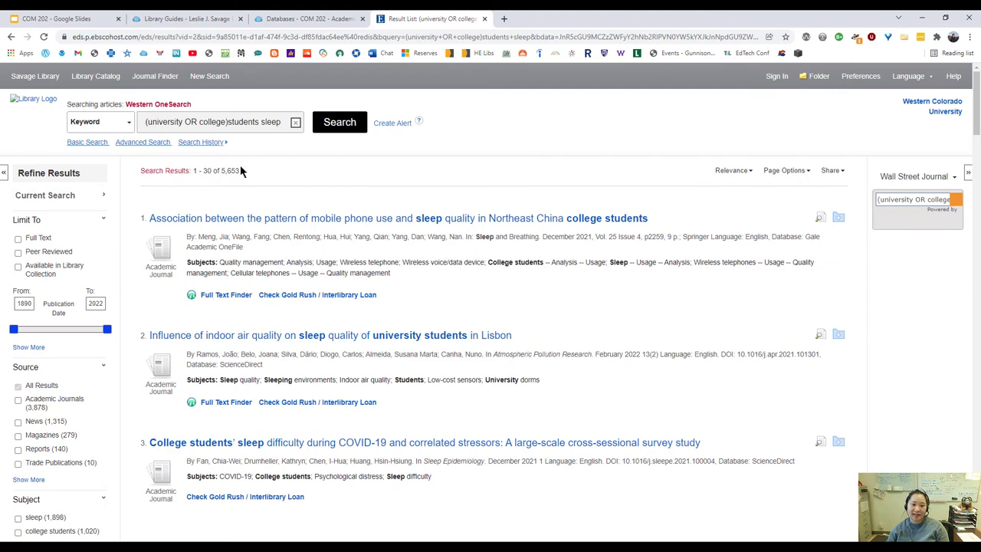
left_click(227, 121)
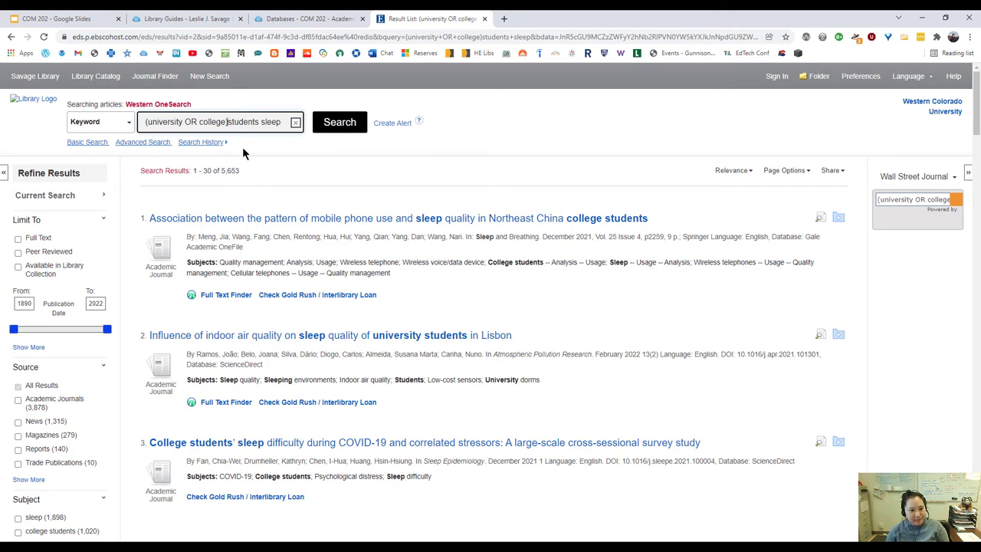
key("Return")
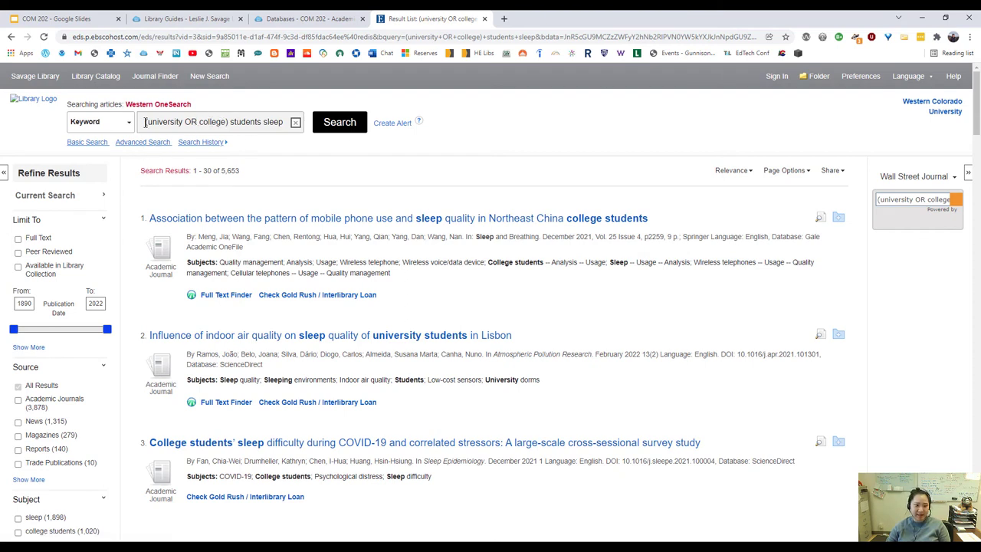
left_click_drag(147, 121, 230, 124)
left_click(230, 125)
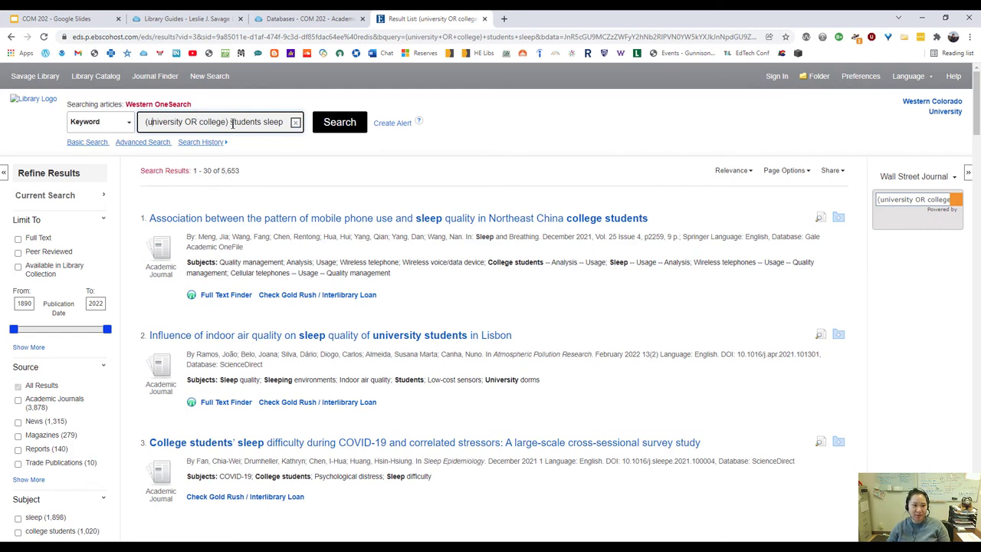
Switch to Advanced Search, check the available Boolean operators, and shorten the first row's query to "(university OR college)"
left_click(159, 143)
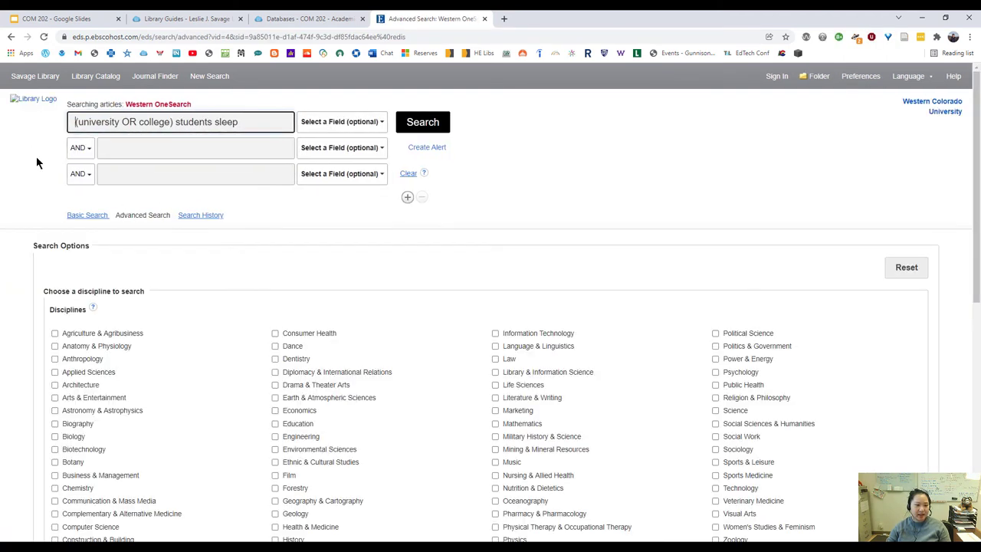
left_click(80, 147)
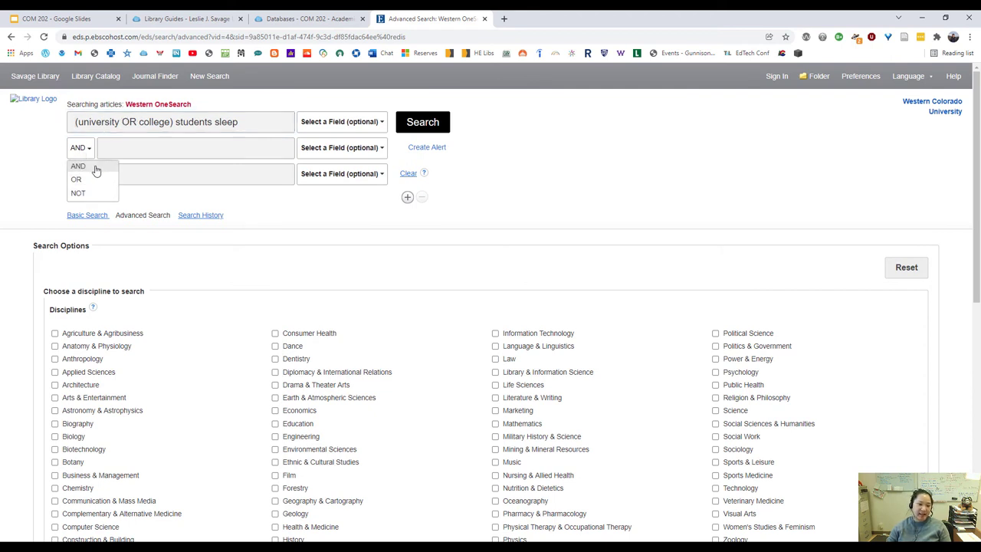
double_click(193, 123)
left_click_drag(193, 123, 284, 131)
key("BackSpace")
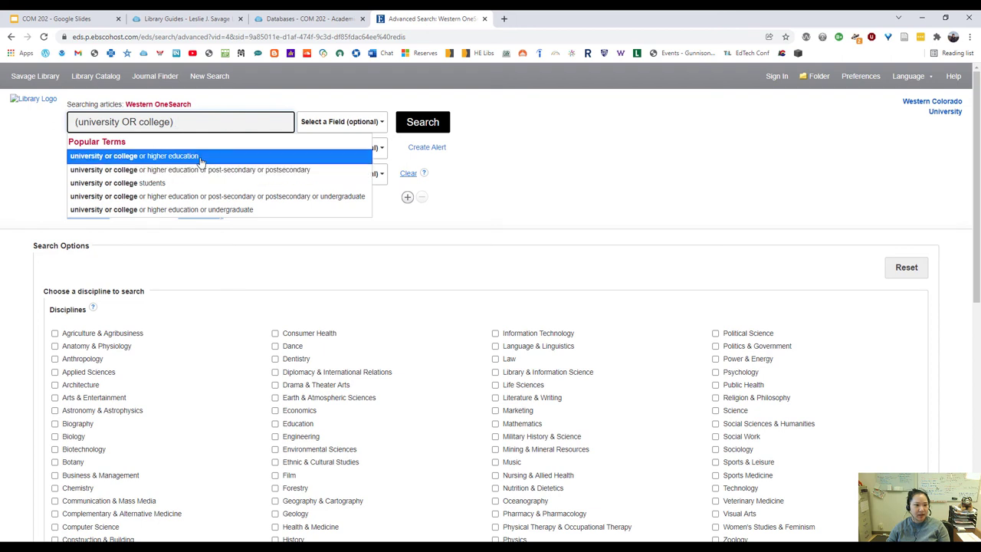
left_click(23, 126)
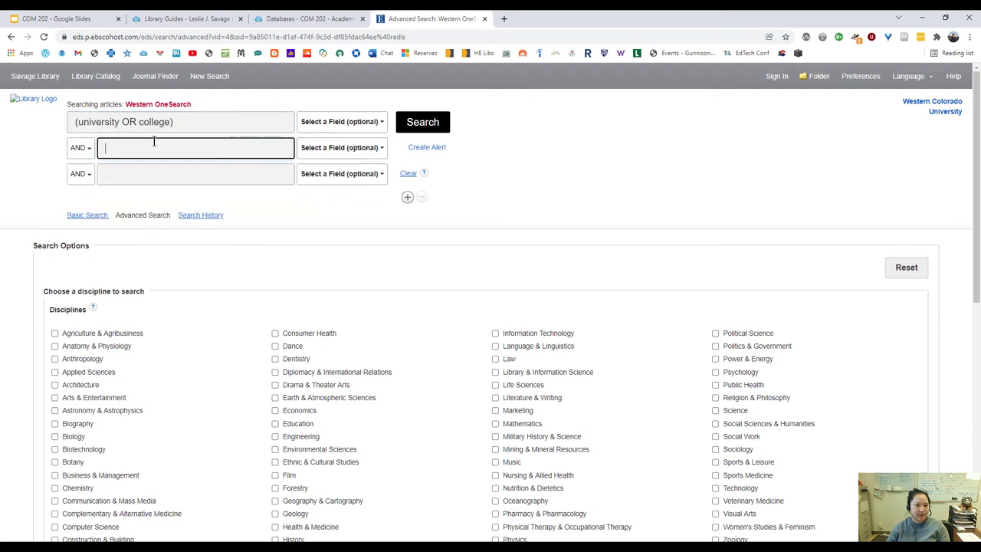
Enter "(students AND sleep)" as the second search row, combined with the first by AND
type("stud")
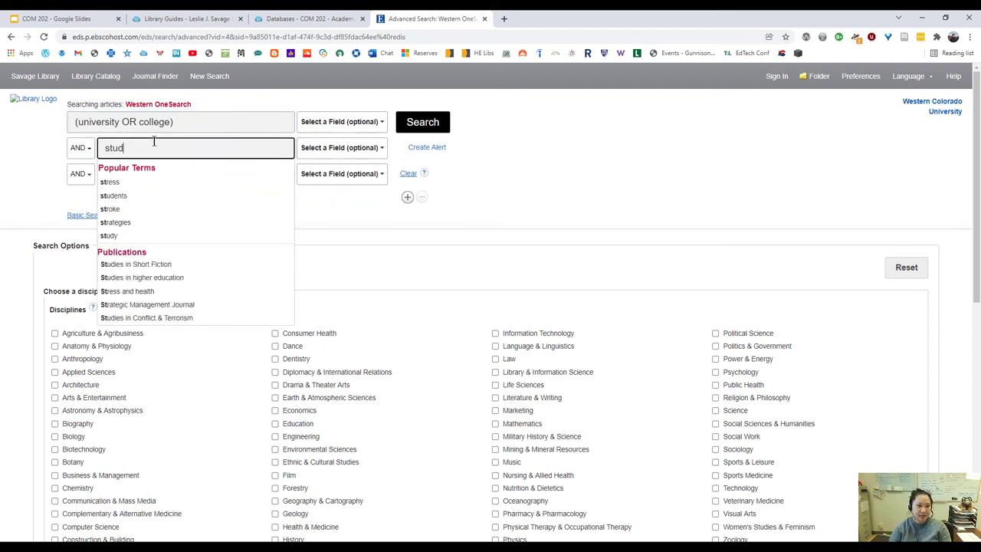
type("ents sleep")
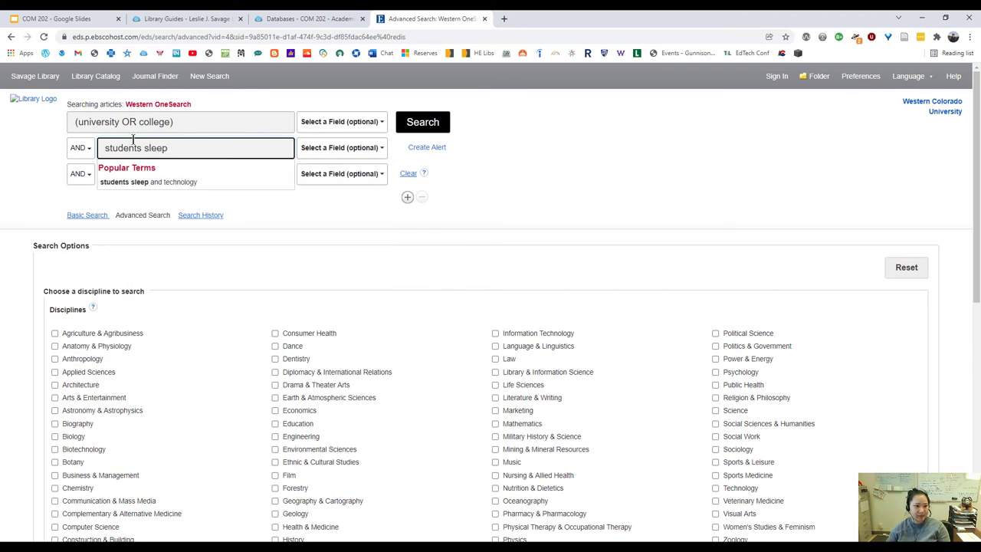
left_click(144, 148)
type("AND")
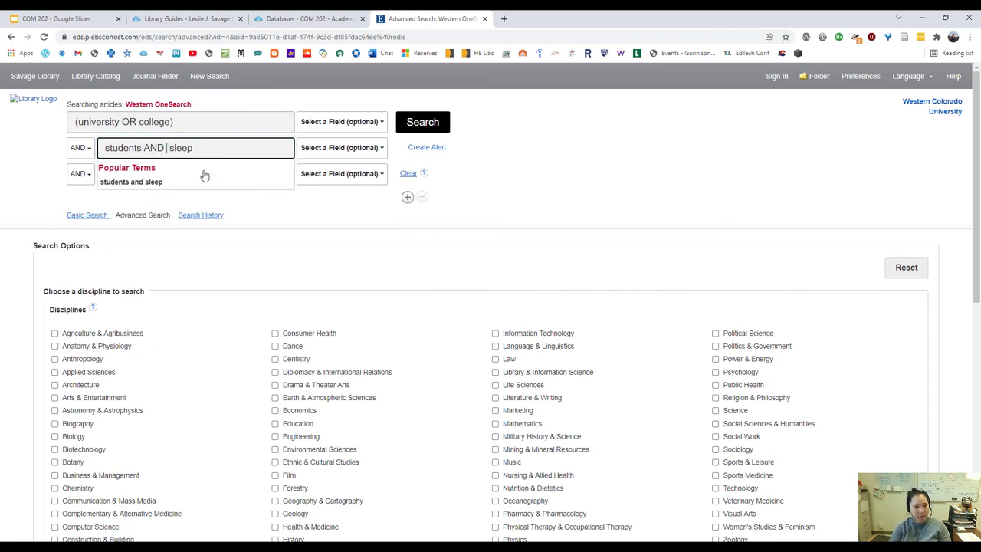
key("BackSpace")
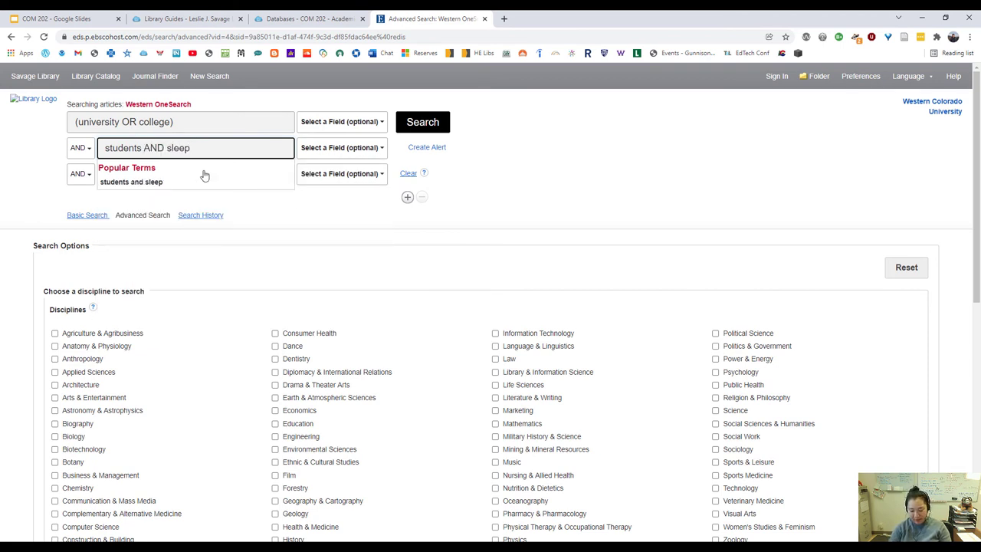
key("End")
type(")")
key("Home")
type("(")
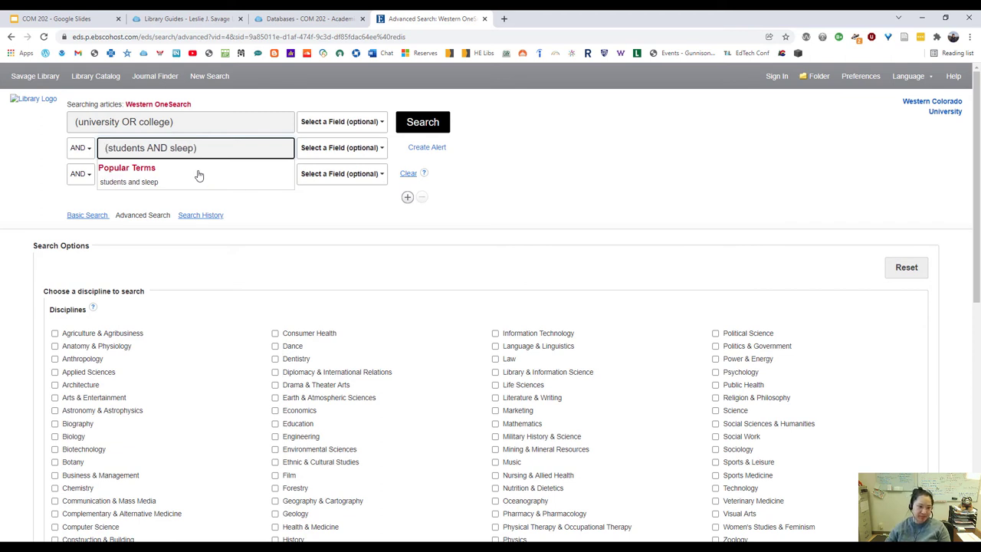
left_click(126, 205)
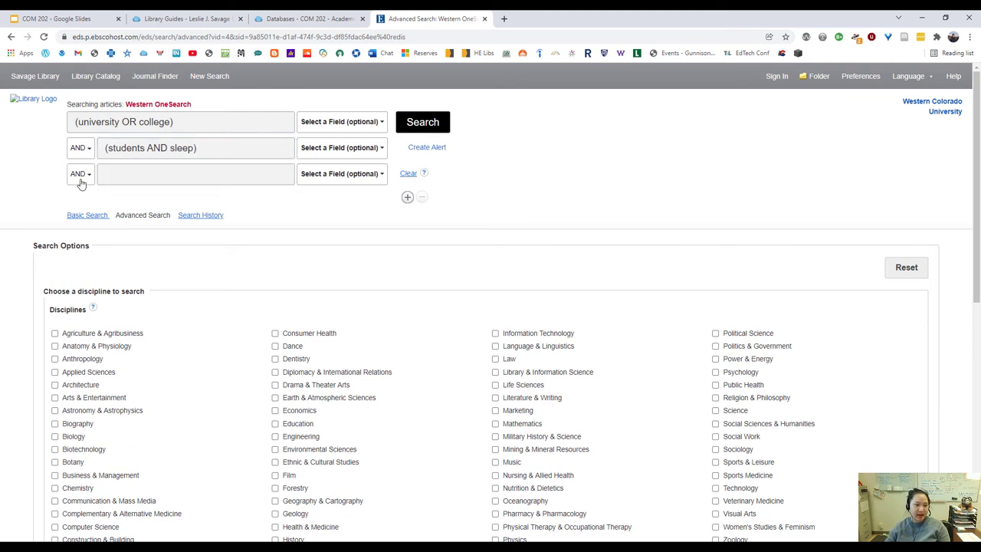
Set the third search row's operator to NOT and enter "insomnia" as the term to exclude
left_click(81, 177)
left_click(77, 218)
left_click(123, 177)
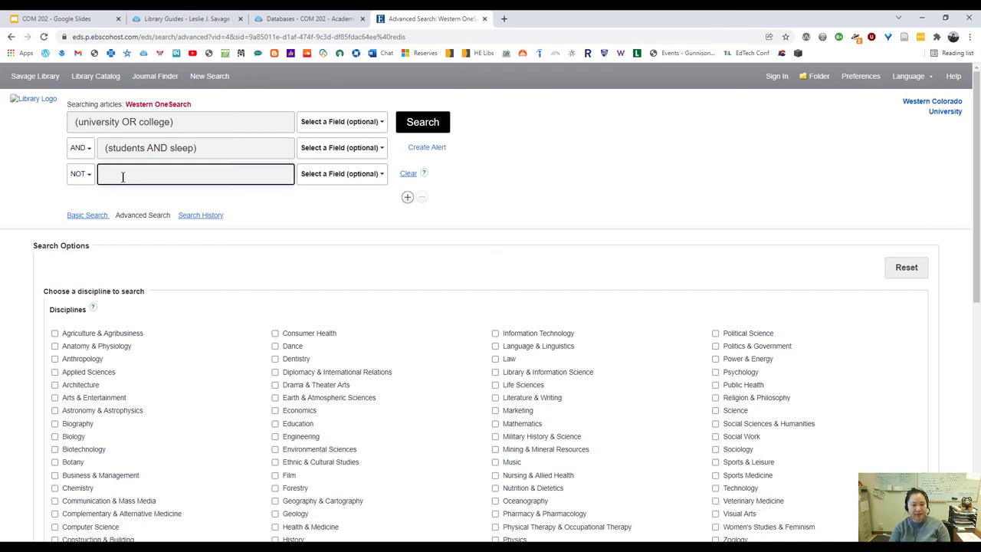
type("insomnia")
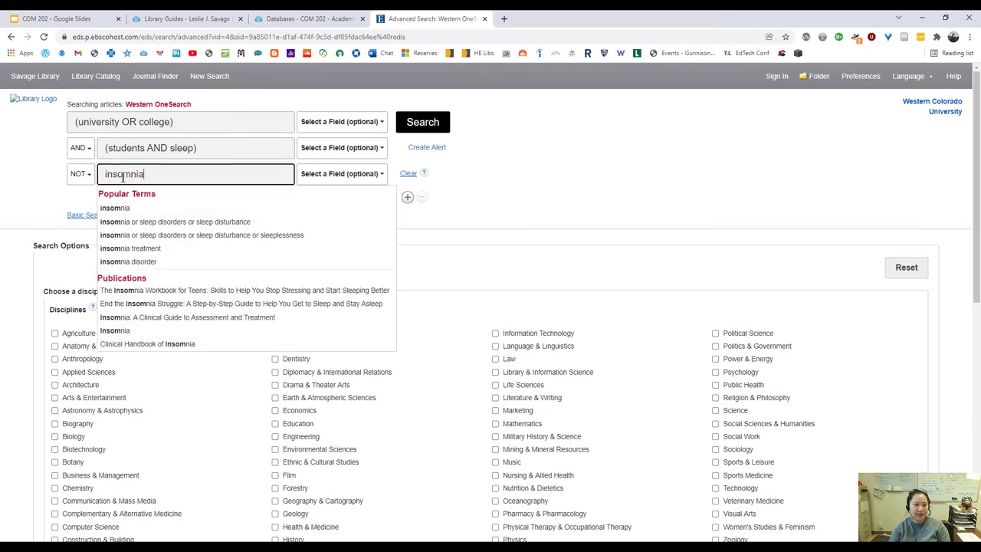
left_click(51, 192)
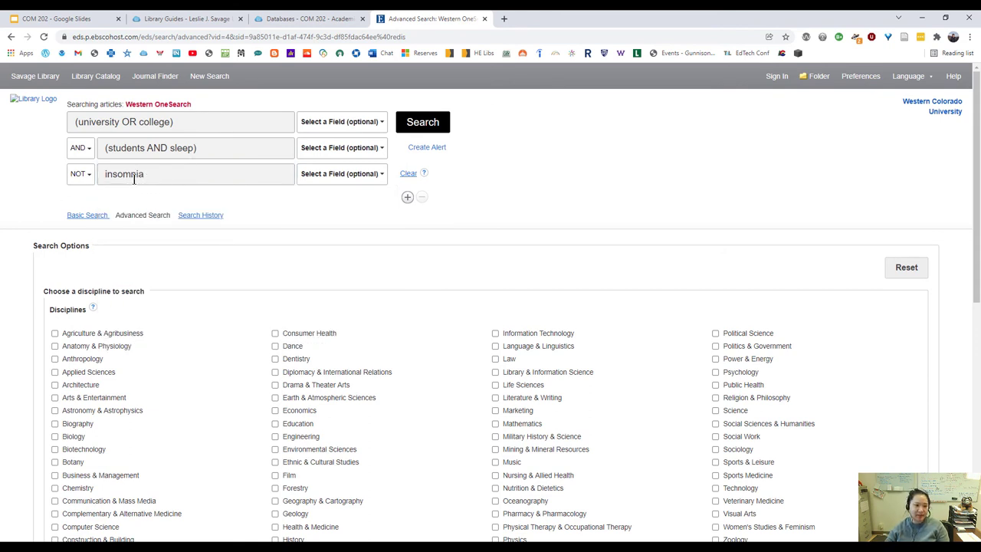
Review the university/college and insomnia rows, and run the three-row advanced search
left_click(103, 125)
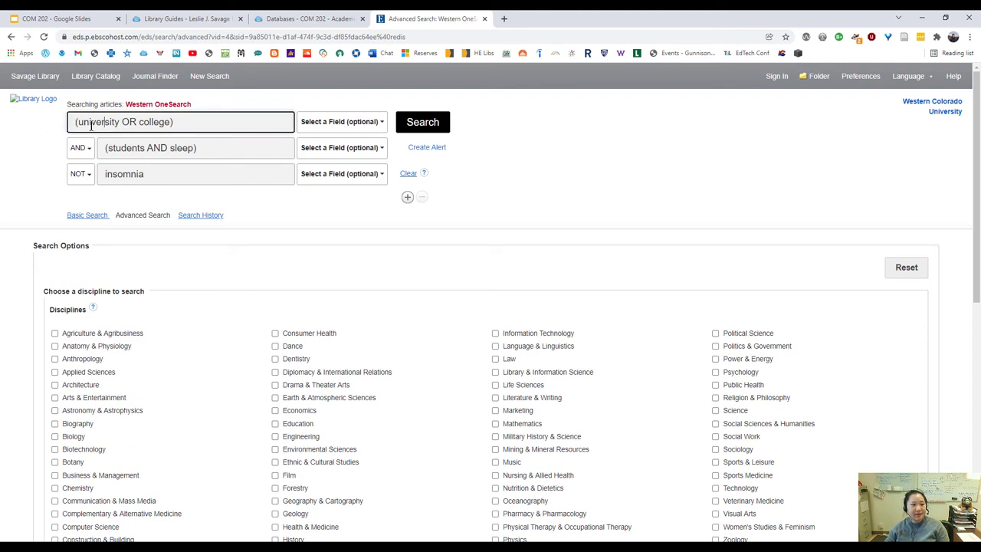
left_click(167, 176)
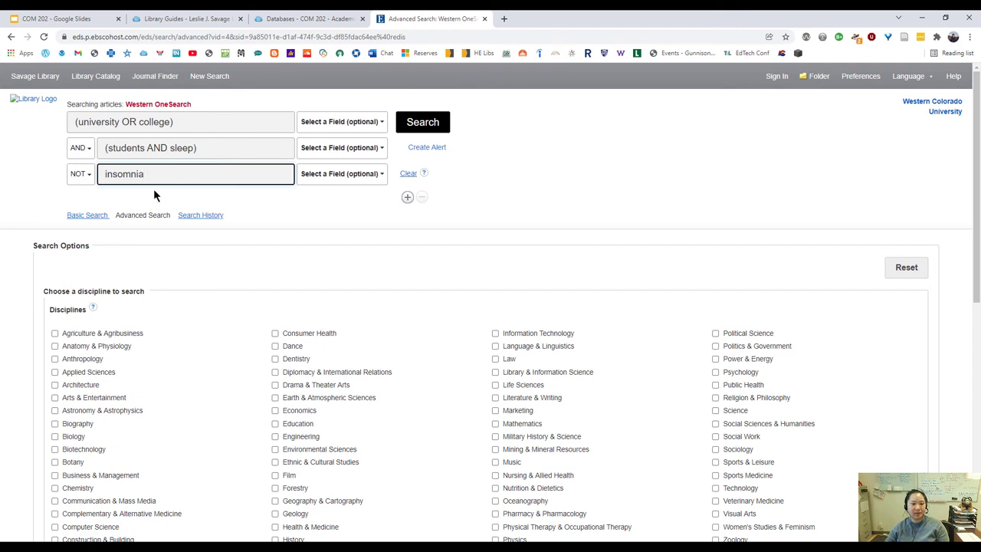
left_click(426, 123)
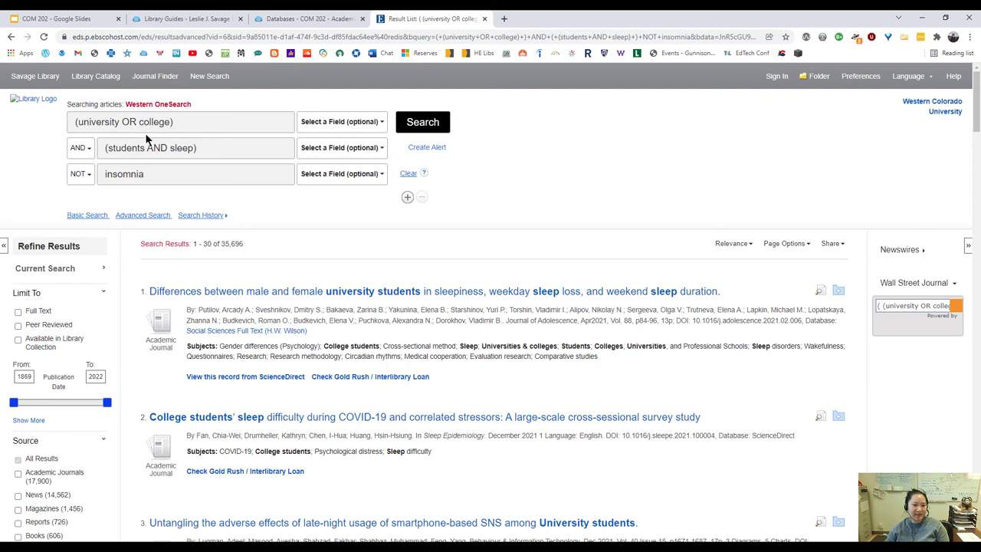
Reduce the first search row to "university" and rerun the advanced search
left_click_drag(119, 124, 176, 123)
key("BackSpace")
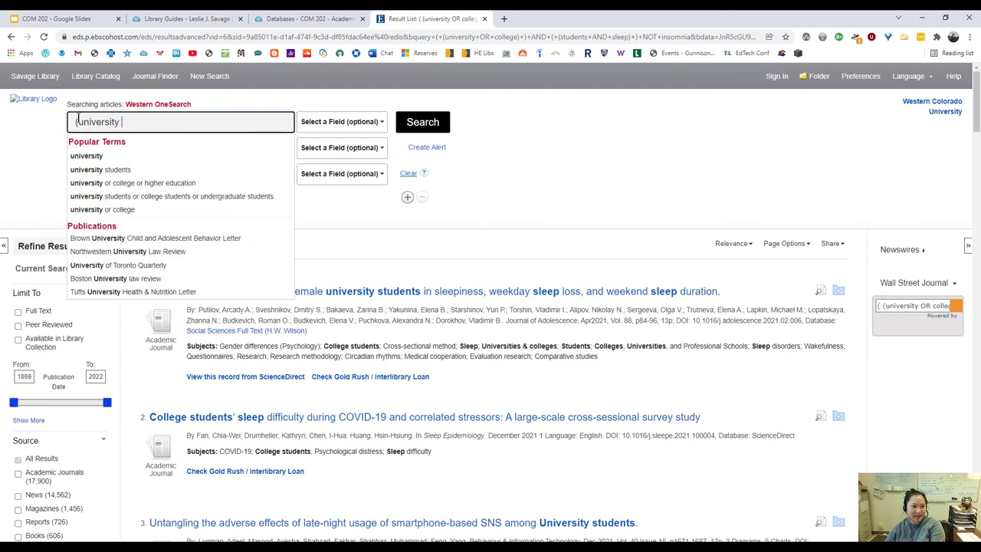
key("BackSpace")
left_click(422, 124)
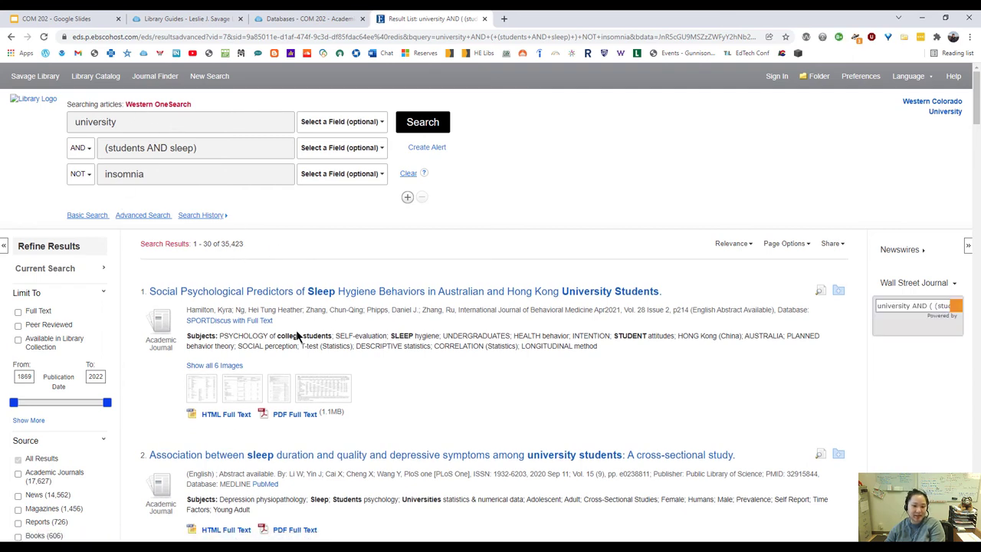
Check the subject terms of the first result for "college students" and look over the results that follow
left_click_drag(279, 335, 304, 334)
left_click(270, 335)
scroll(435, 320, "down", 2)
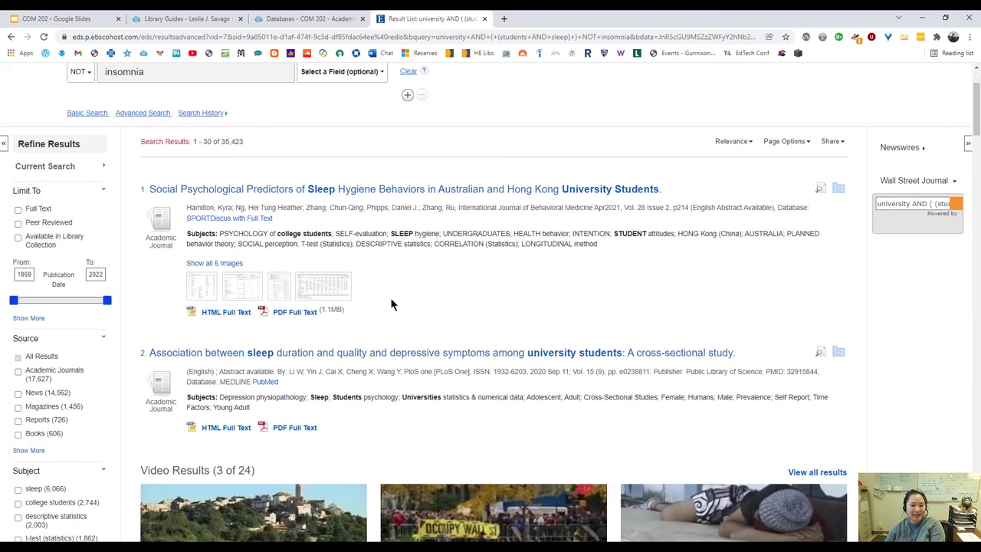
Limit the search results to full text and to publication dates from 2011 to 2022
scroll(261, 205, "up", 1)
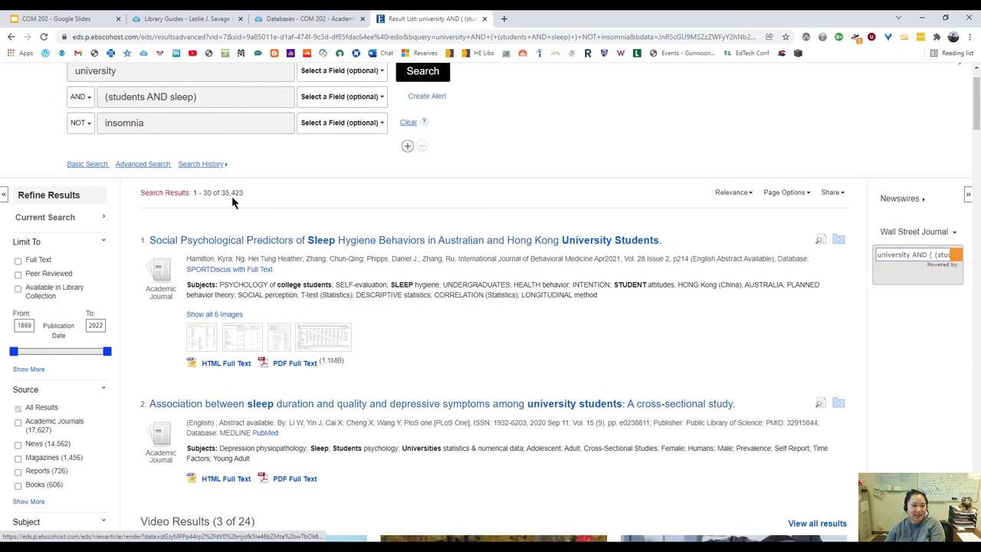
left_click_drag(221, 194, 269, 203)
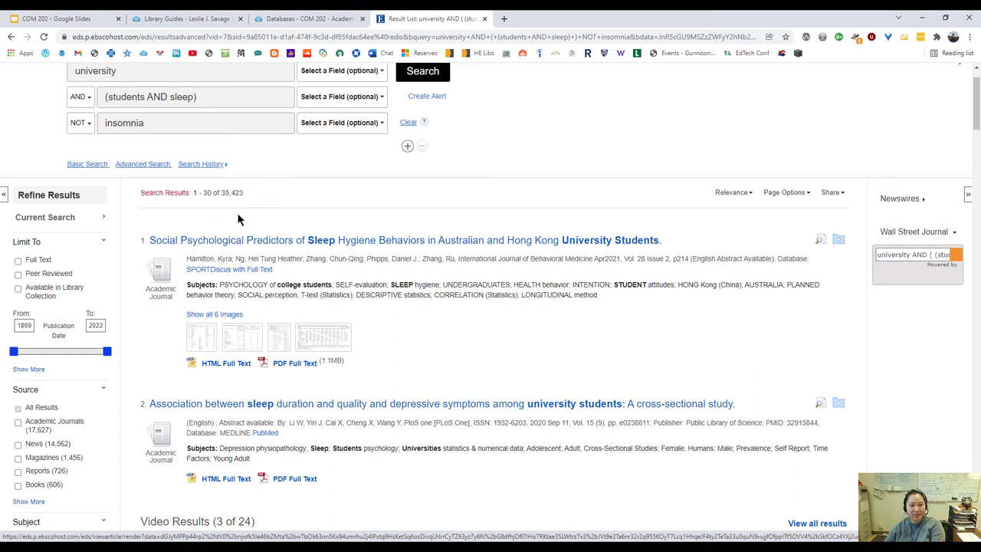
scroll(239, 230, "up", 1)
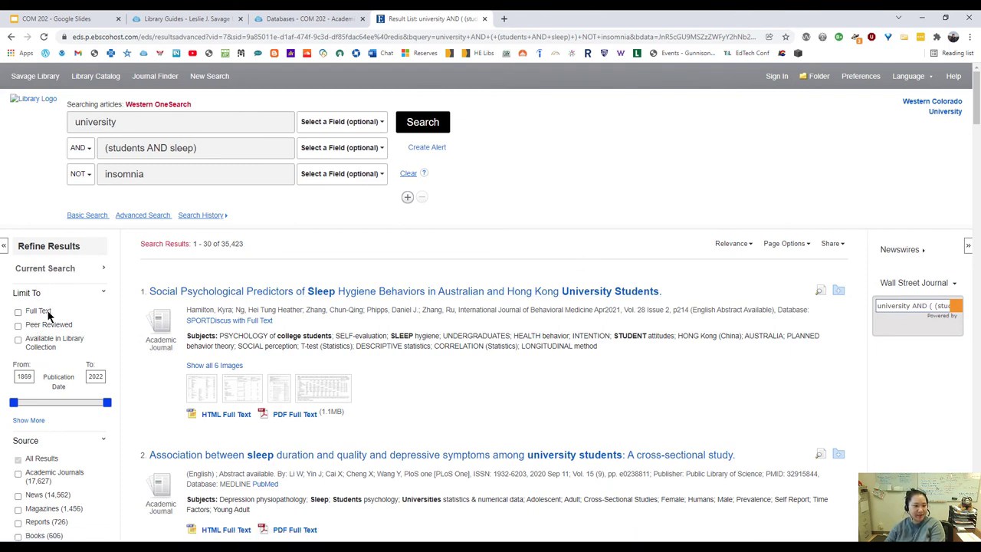
left_click(18, 313)
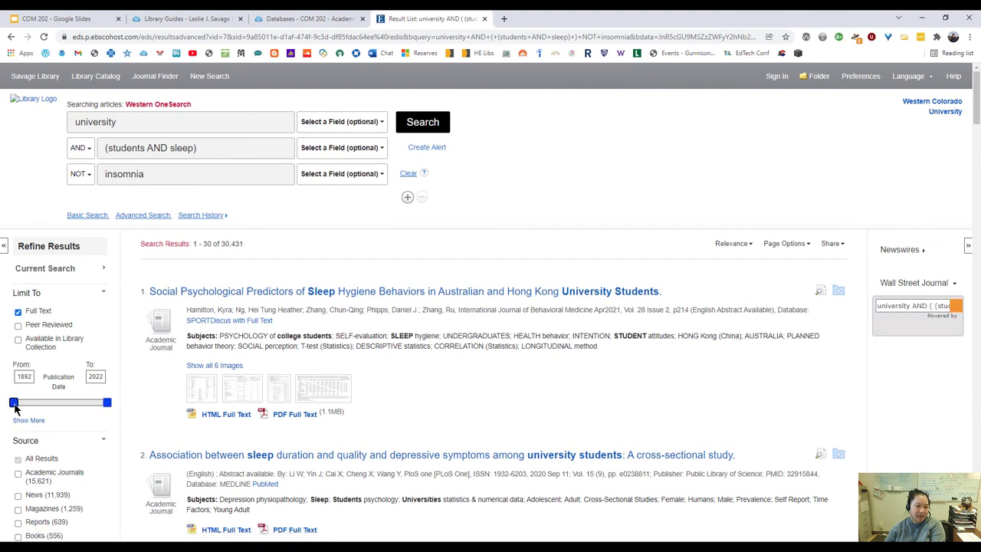
left_click_drag(13, 406, 104, 405)
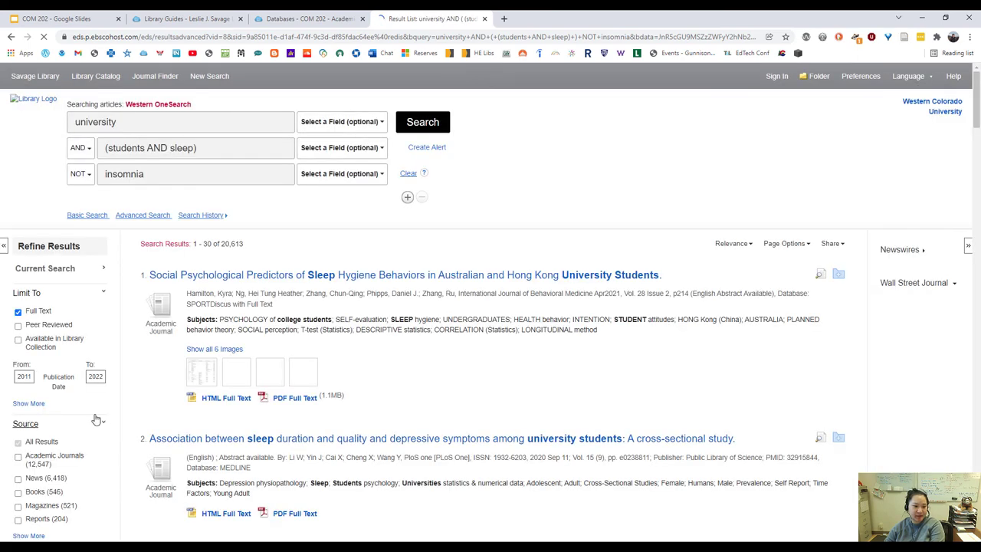
Narrow the results to the News source type and the "mental health" subject
scroll(110, 395, "down", 2)
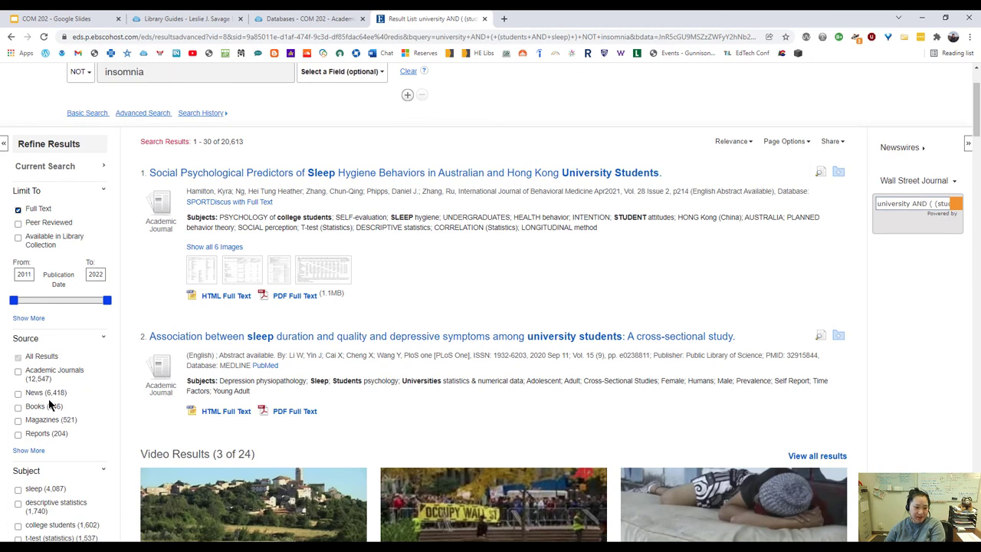
left_click(32, 394)
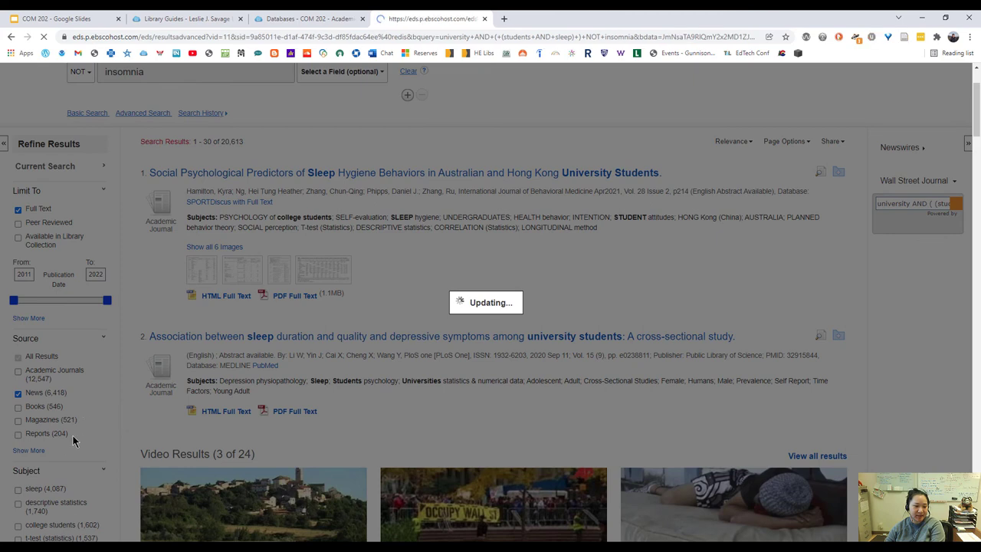
scroll(102, 435, "down", 1)
scroll(42, 429, "down", 2)
scroll(67, 417, "down", 2)
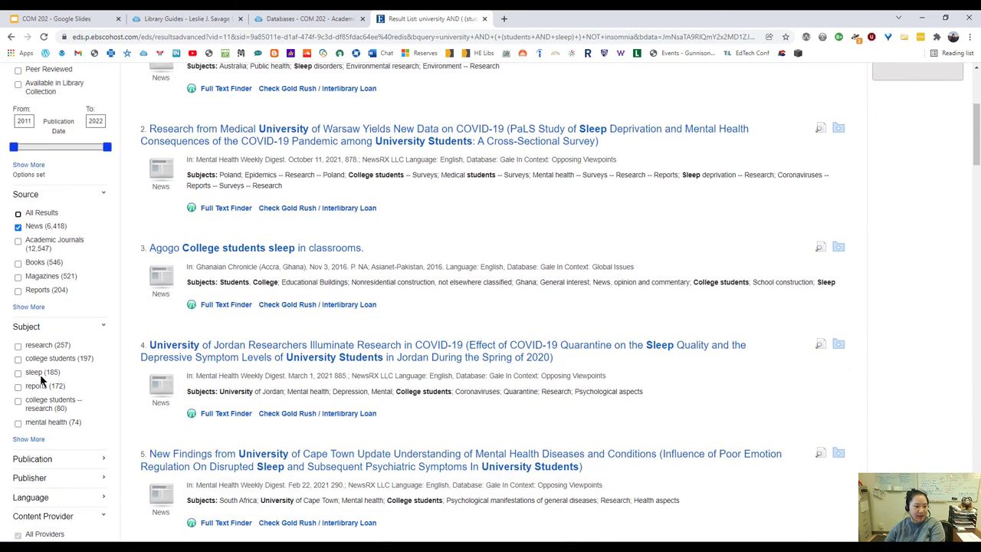
left_click(32, 423)
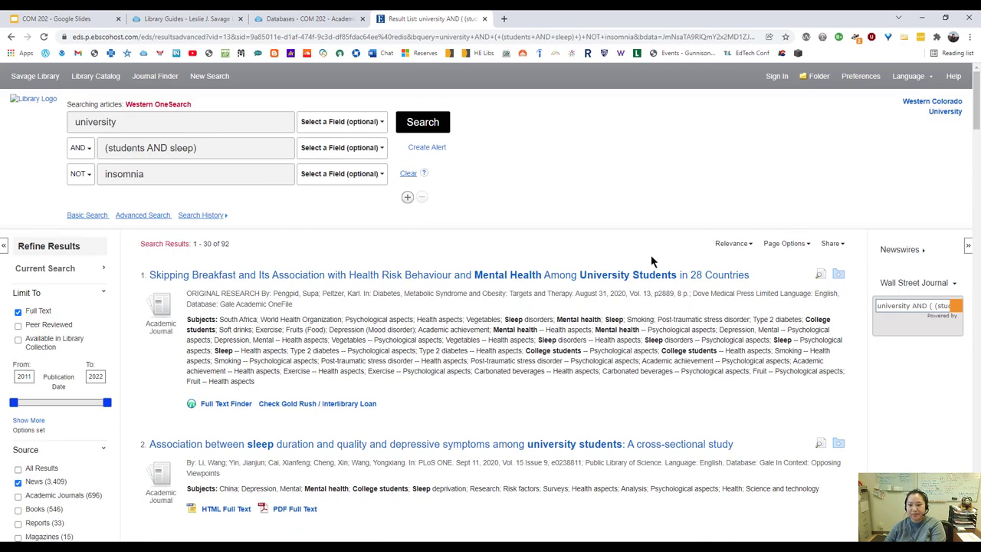
Show the sharing options for the result list and select the search's permalink
left_click(843, 244)
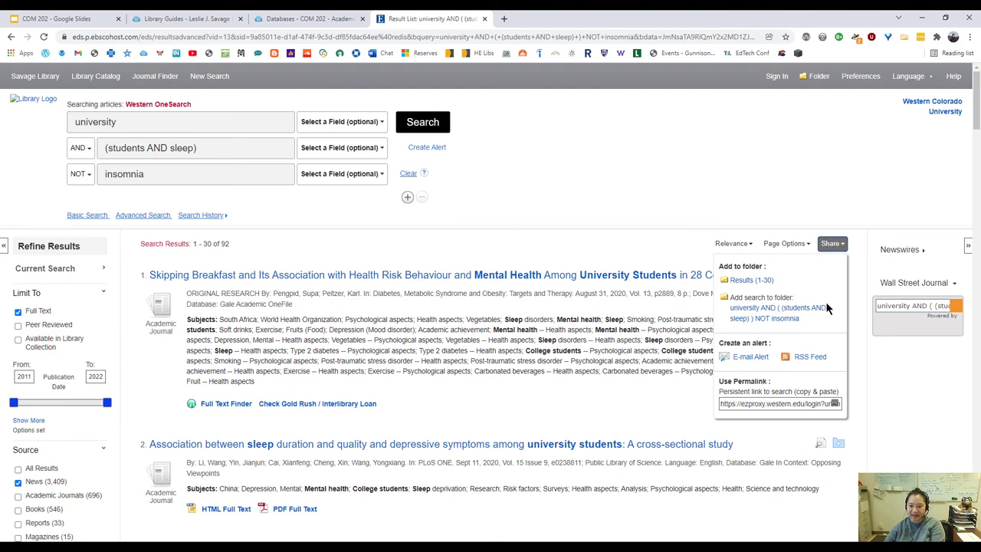
left_click(736, 404)
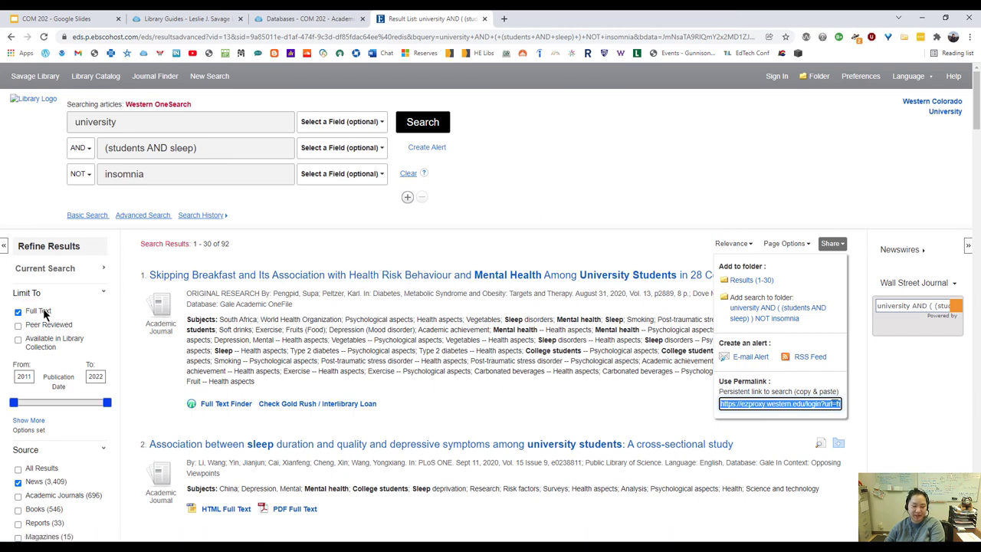
left_click(380, 238)
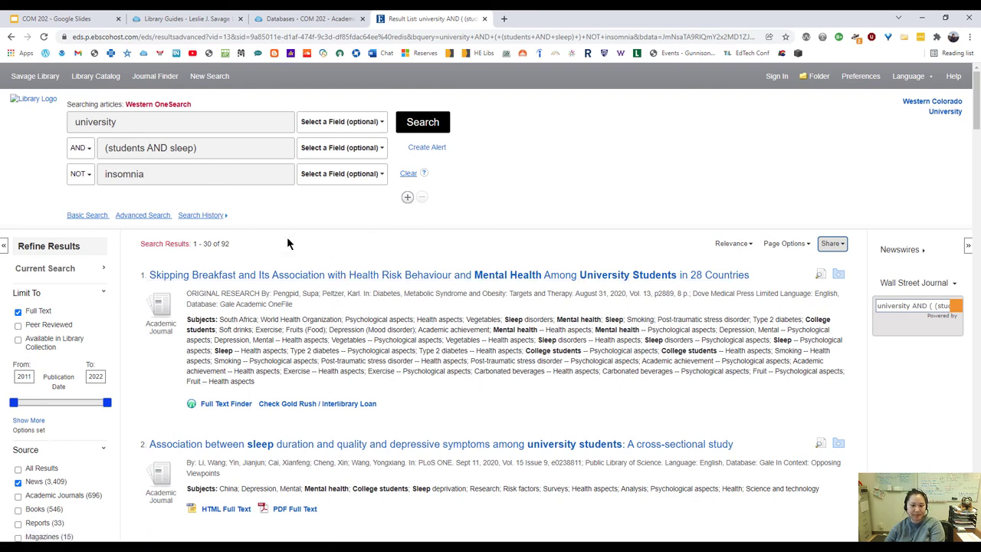
Open the record of the first result, "Skipping Breakfast and Its Association with Health Risk Behaviour", and display its citation formats
left_click(374, 276)
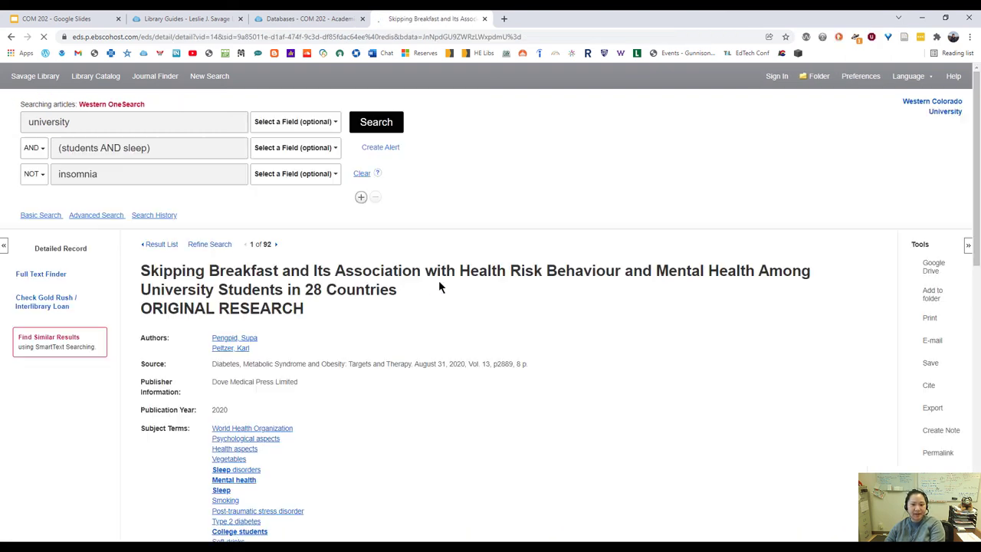
scroll(632, 307, "down", 2)
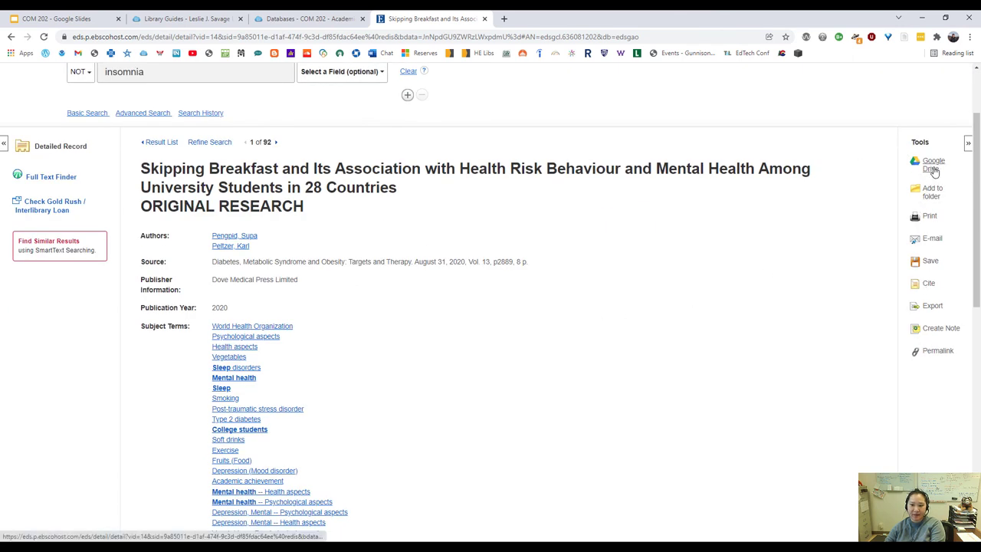
left_click(926, 285)
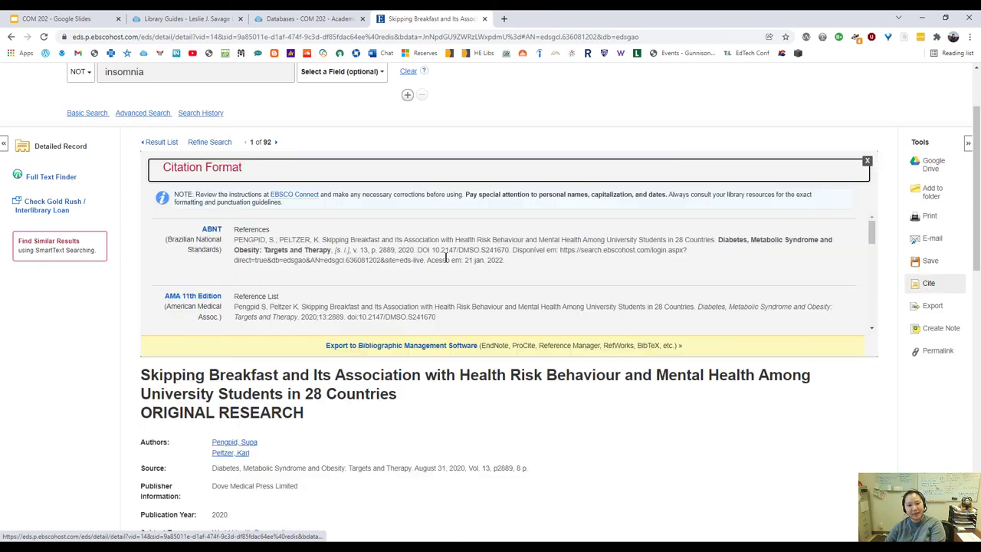
Find the APA 7th Edition reference and highlight the article title to check its capitalization
scroll(297, 243, "down", 1)
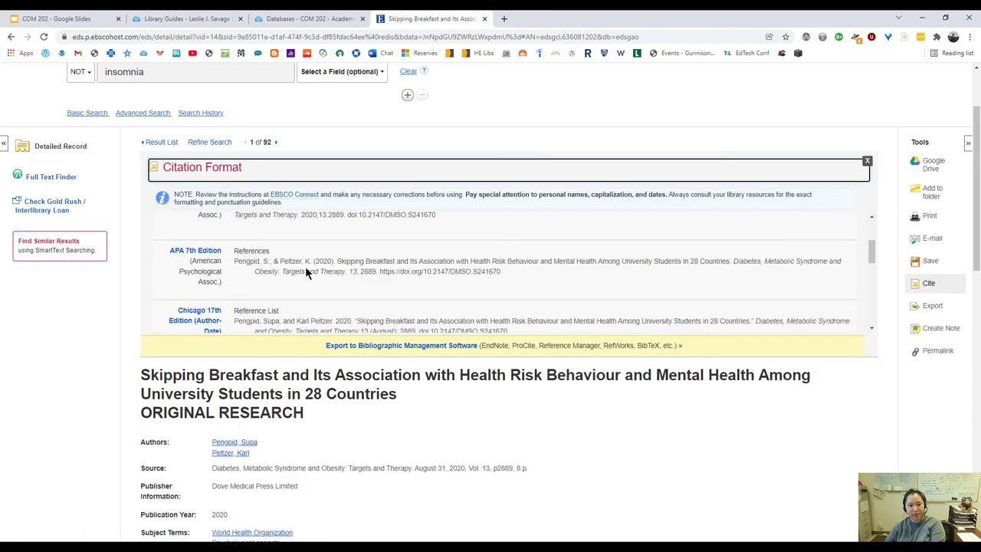
left_click_drag(305, 271, 416, 272)
left_click(434, 263)
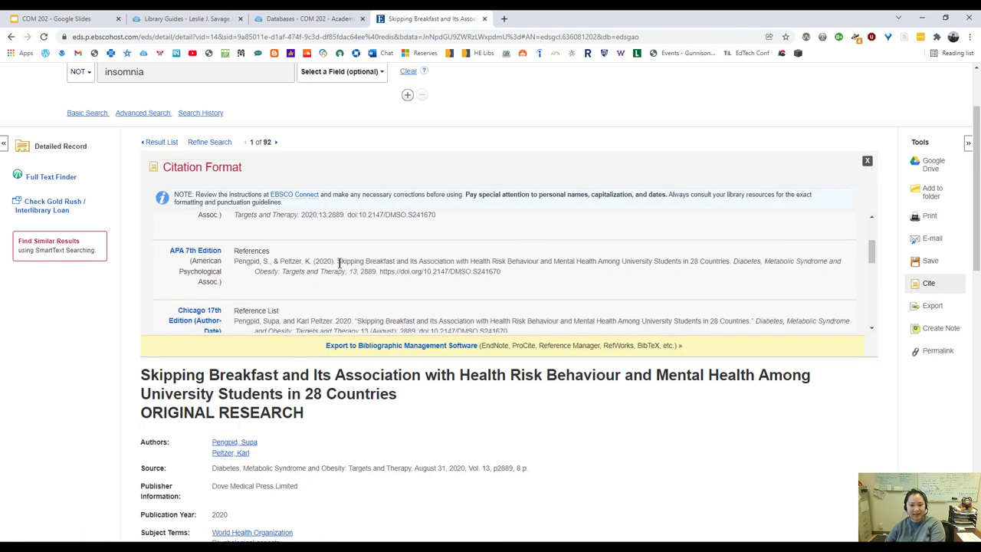
left_click_drag(340, 262, 718, 258)
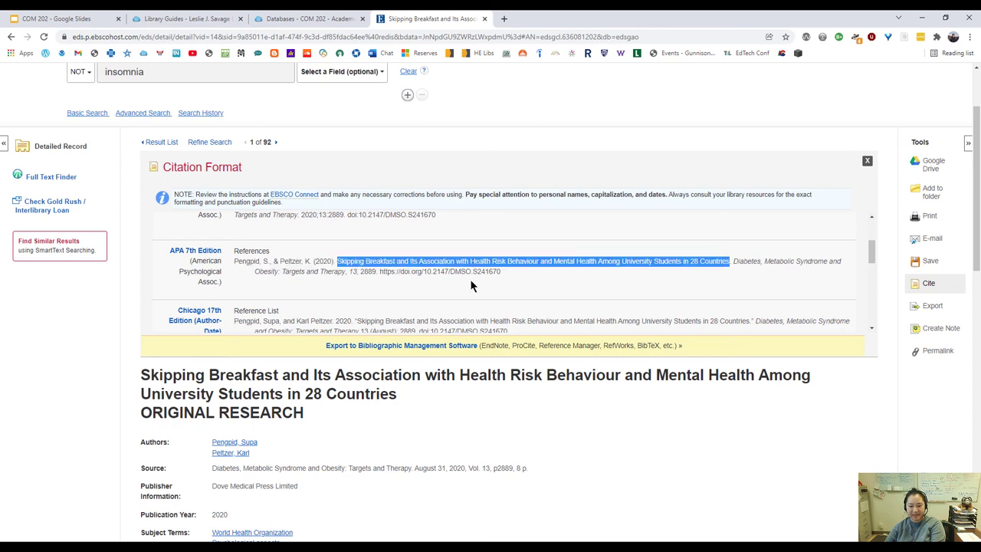
left_click(901, 367)
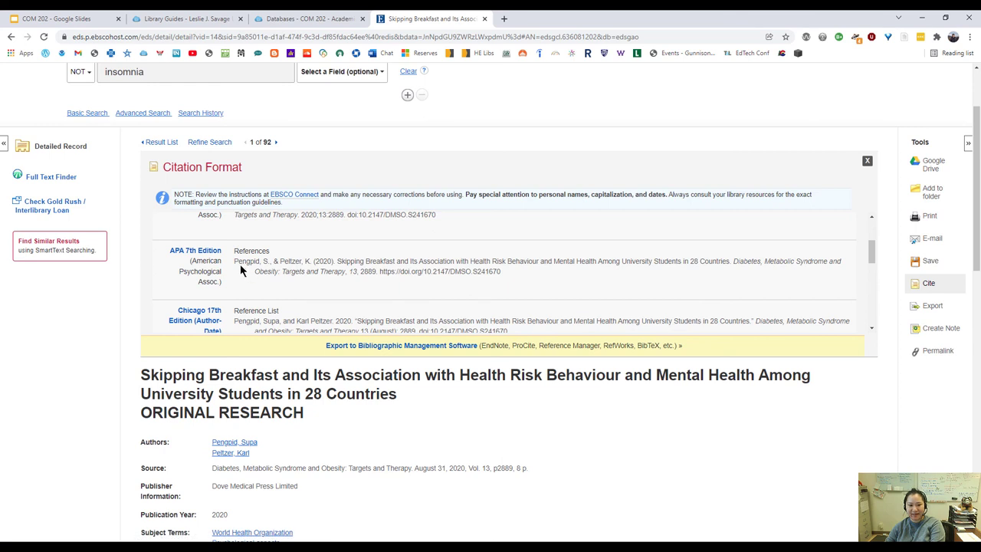
Display the article's permalink and review its record, including the subject terms, description and database
left_click(933, 352)
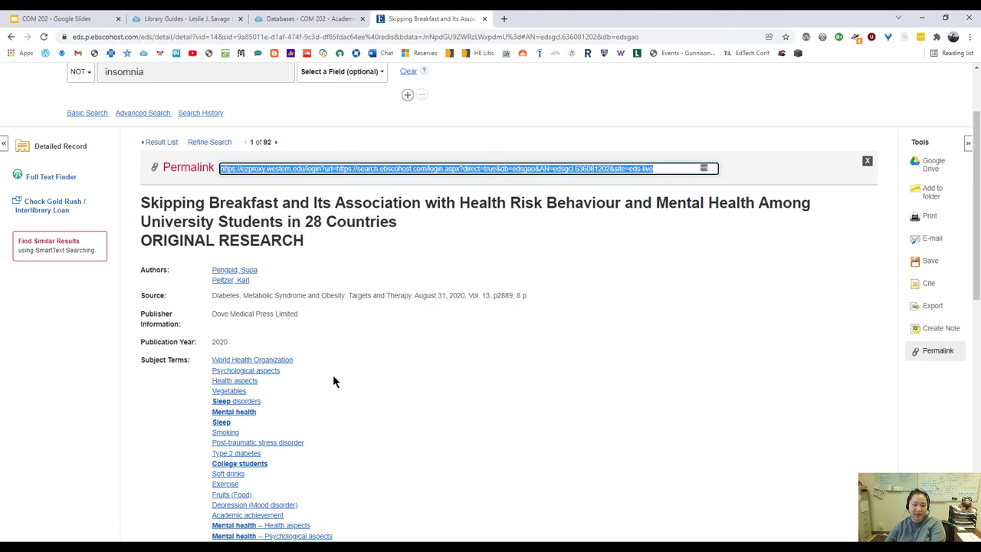
scroll(355, 385, "down", 5)
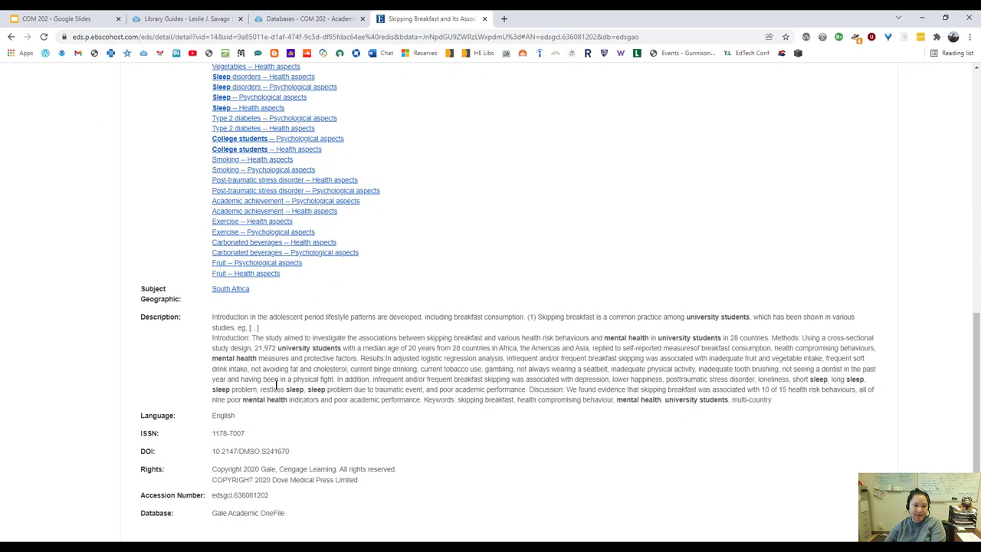
scroll(419, 389, "down", 1)
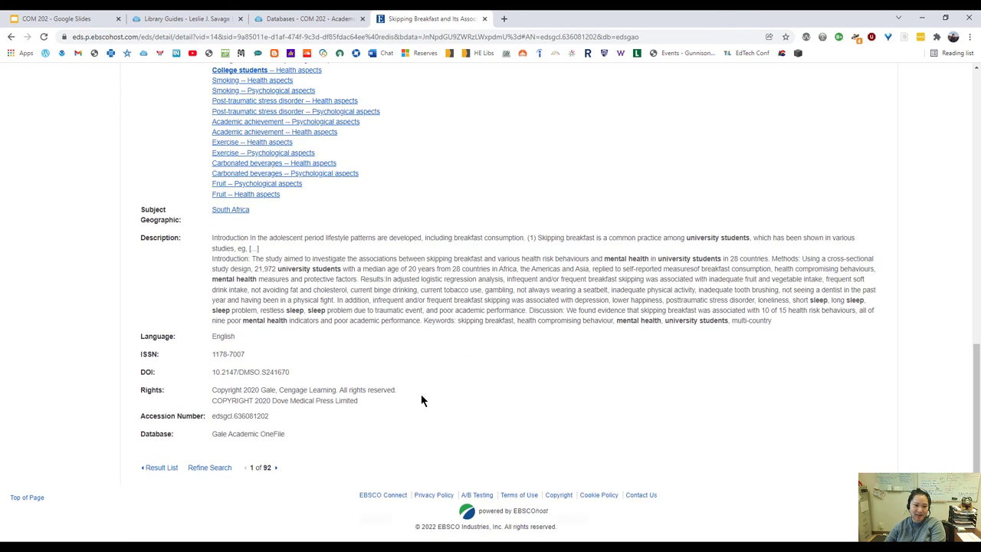
scroll(231, 205, "up", 7)
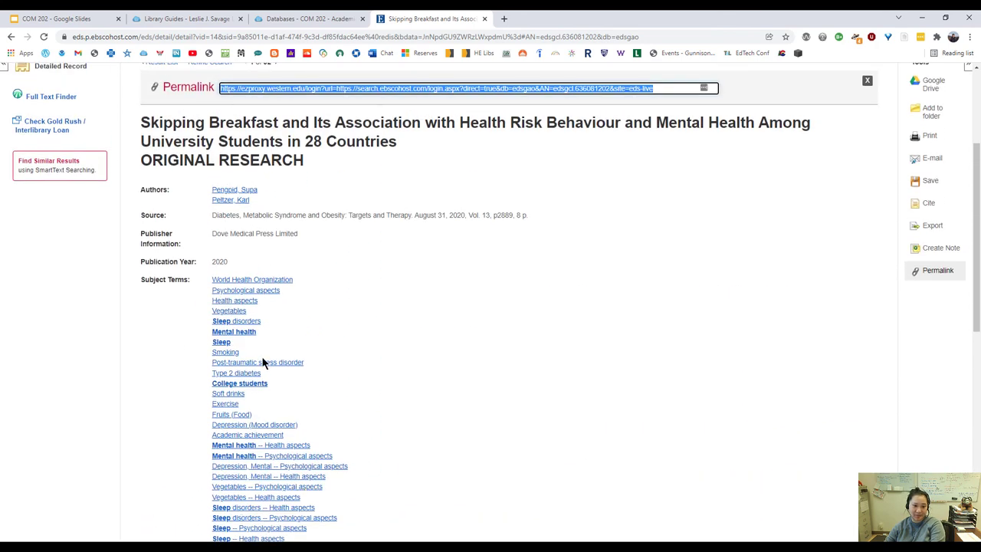
scroll(263, 363, "up", 2)
left_click(417, 405)
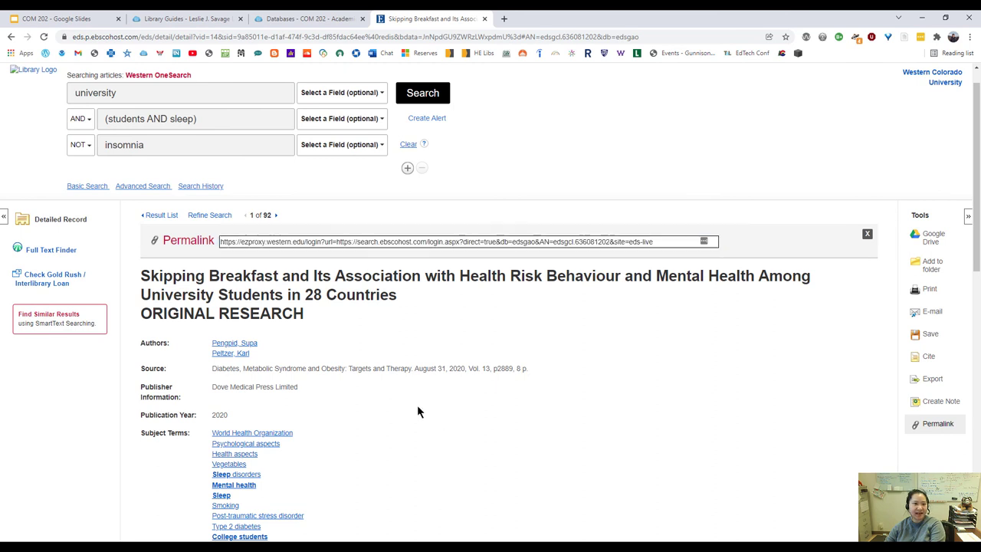
Open the article at the publisher's site through Full Text Finder and look it over from the download option to the introduction
left_click(51, 252)
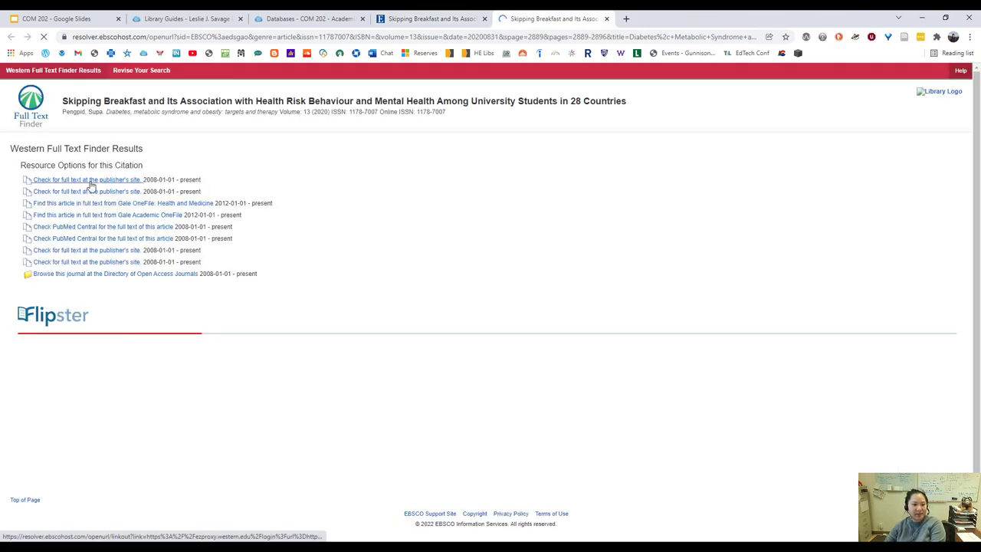
left_click(90, 181)
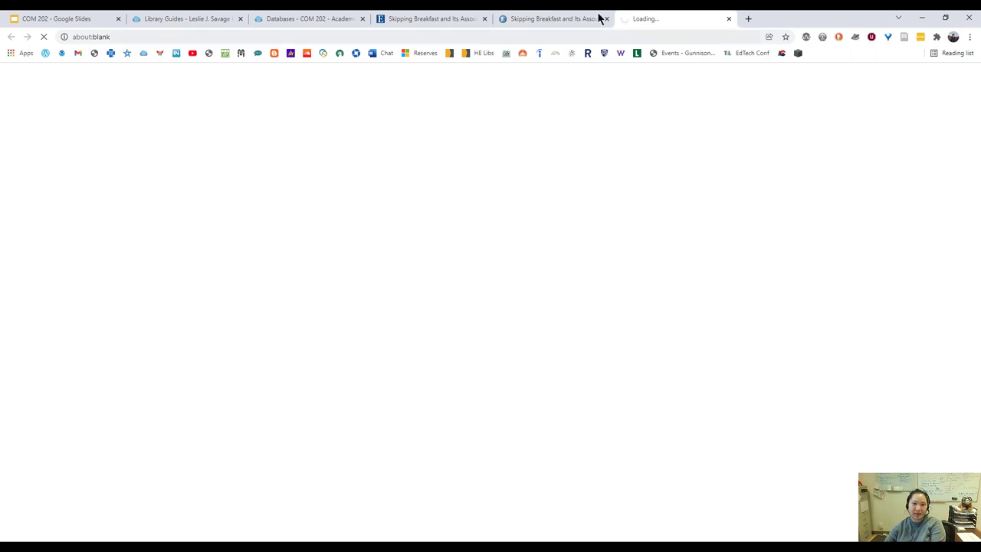
left_click(597, 15)
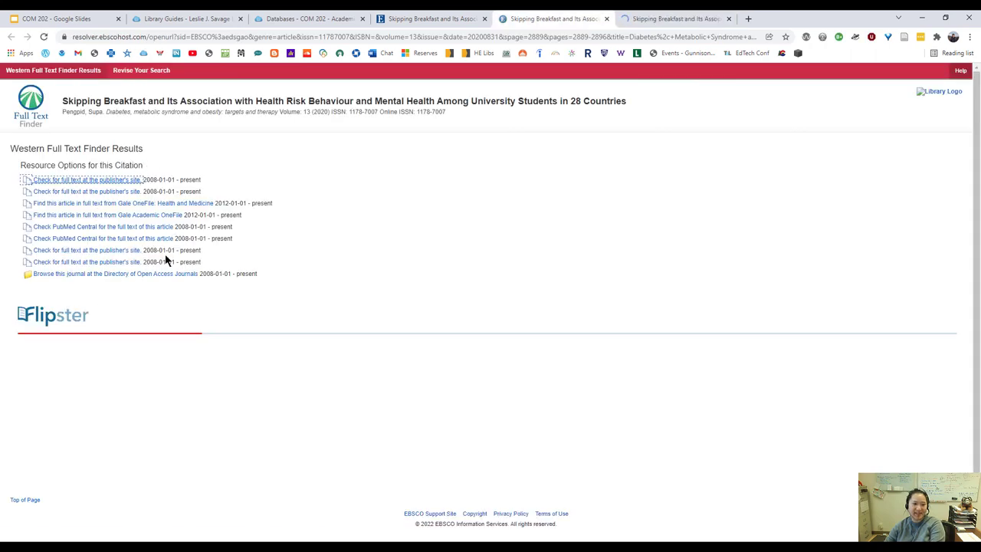
left_click(655, 20)
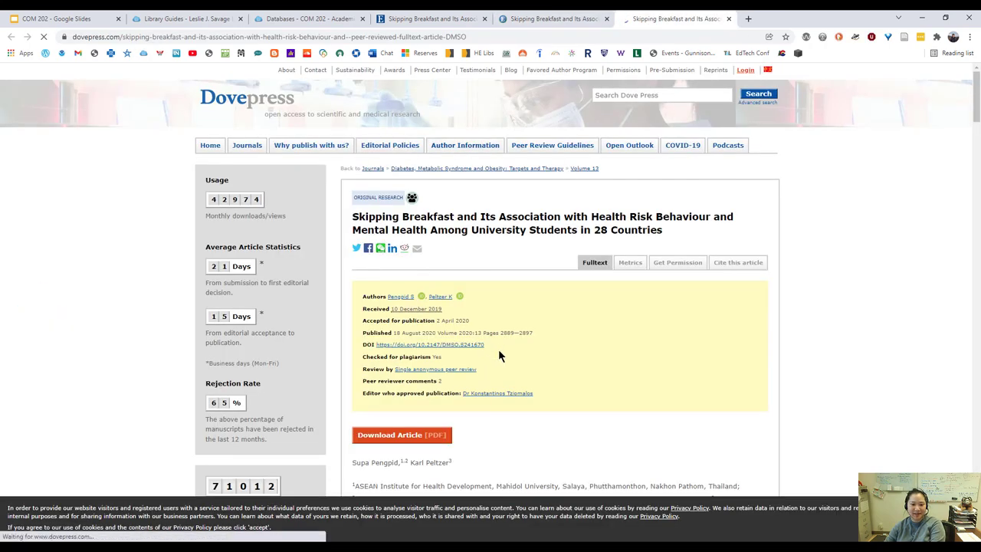
scroll(490, 344, "down", 1)
scroll(427, 300, "down", 2)
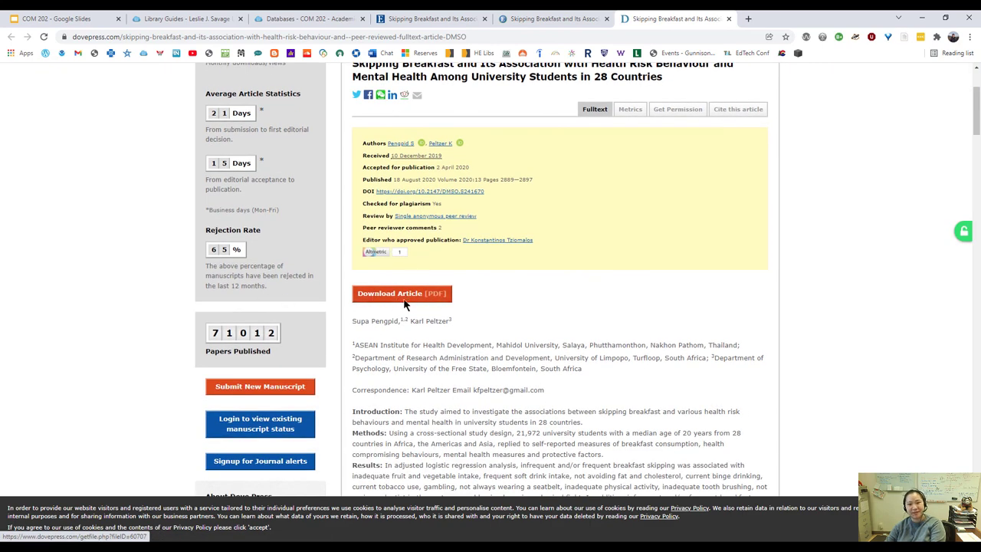
scroll(439, 300, "down", 3)
scroll(490, 338, "down", 2)
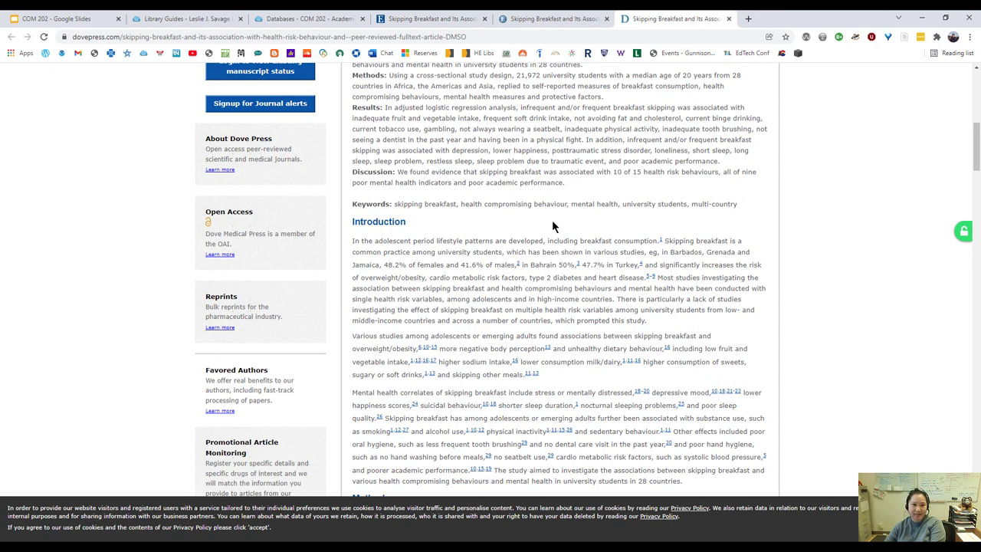
Go back from the article record to the result list, and return to the COM 202 Databases guide page
left_click(343, 20)
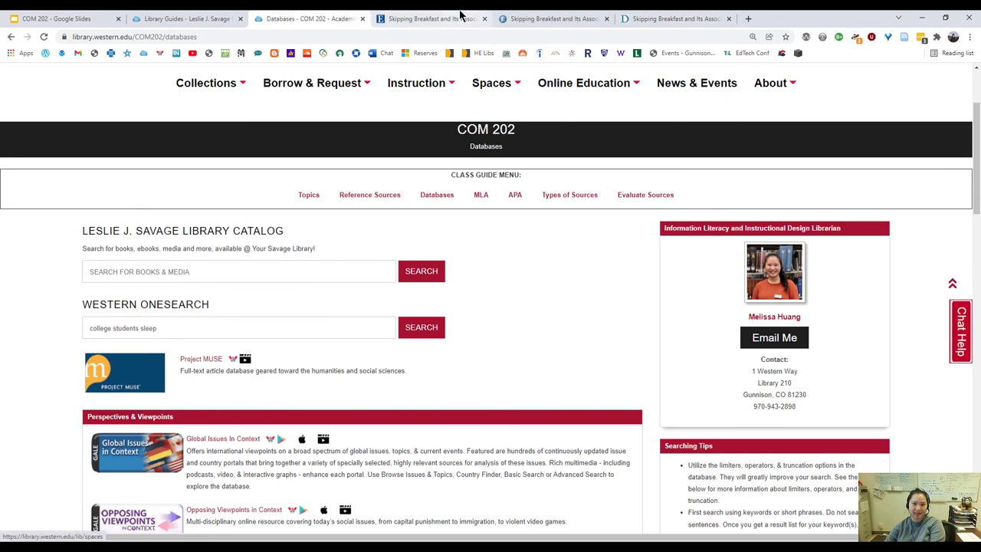
left_click(456, 17)
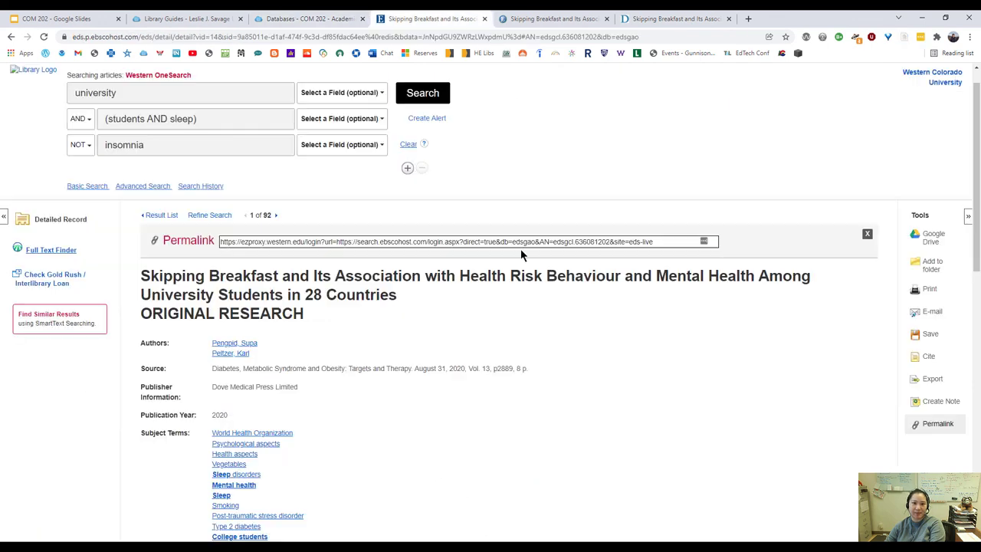
left_click(161, 215)
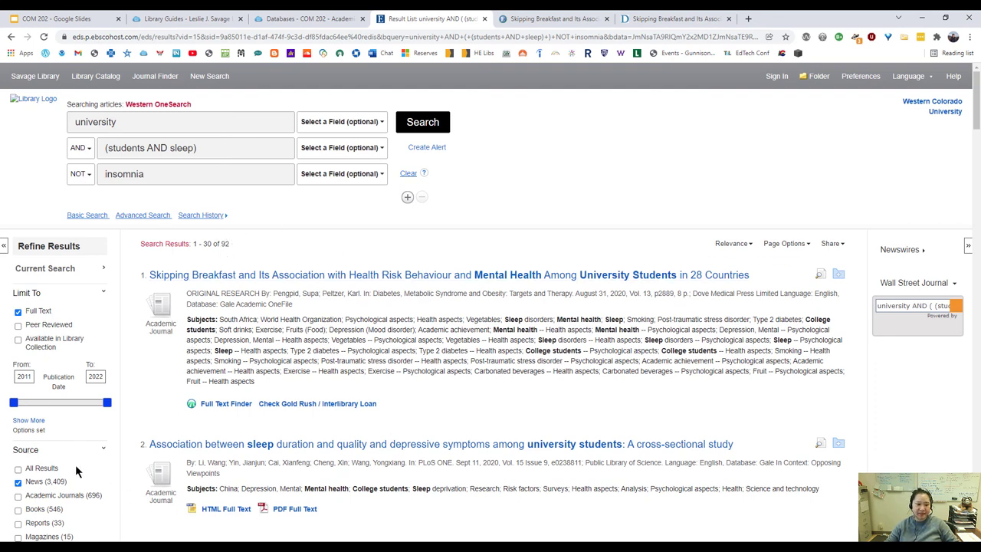
scroll(120, 207, "down", 2)
left_click(322, 19)
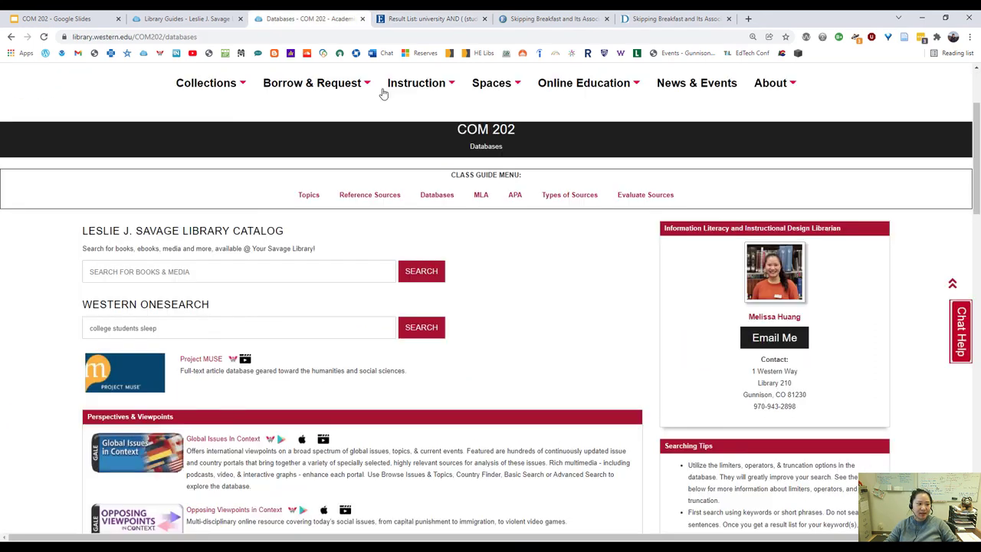